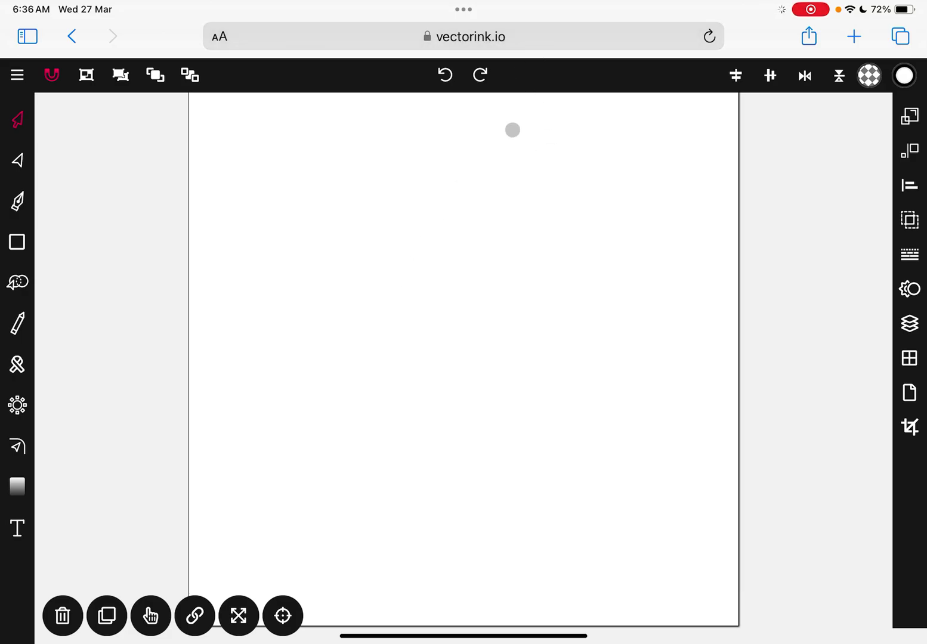
Turn on Snap to Grid in the Snapping settings, alongside bounds, curves, points and angles
click(14, 70)
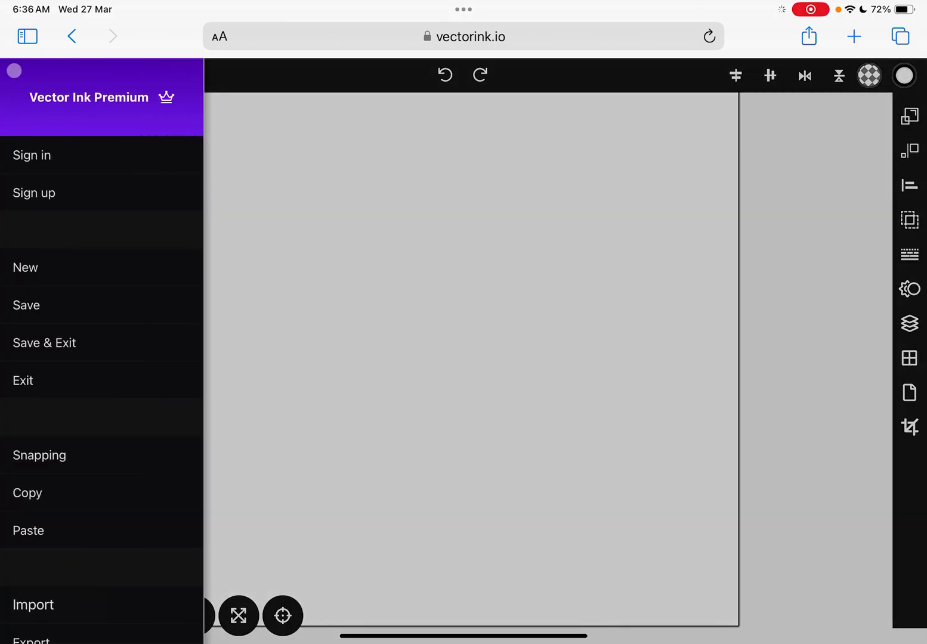
click(354, 256)
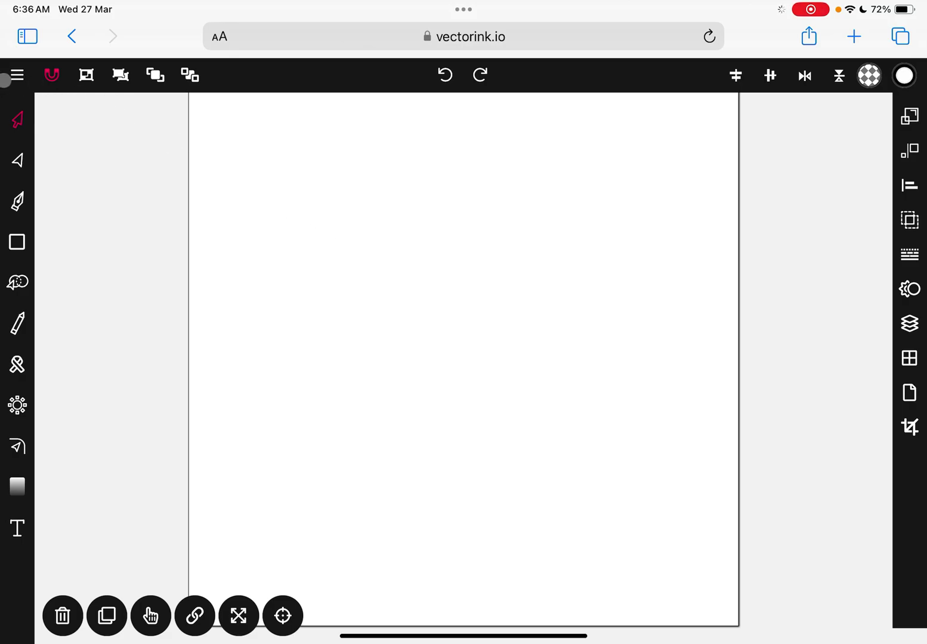
click(13, 75)
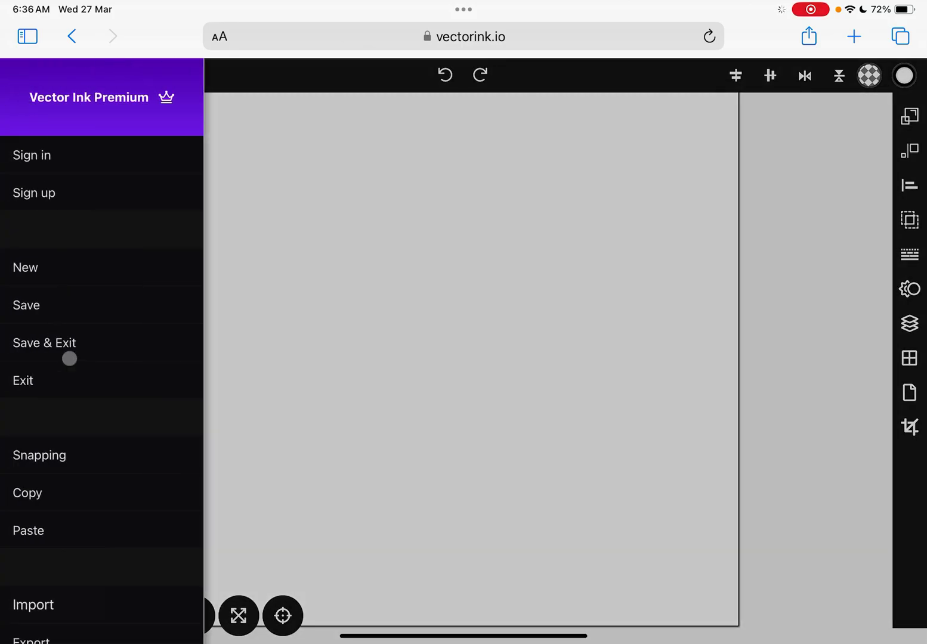
click(111, 461)
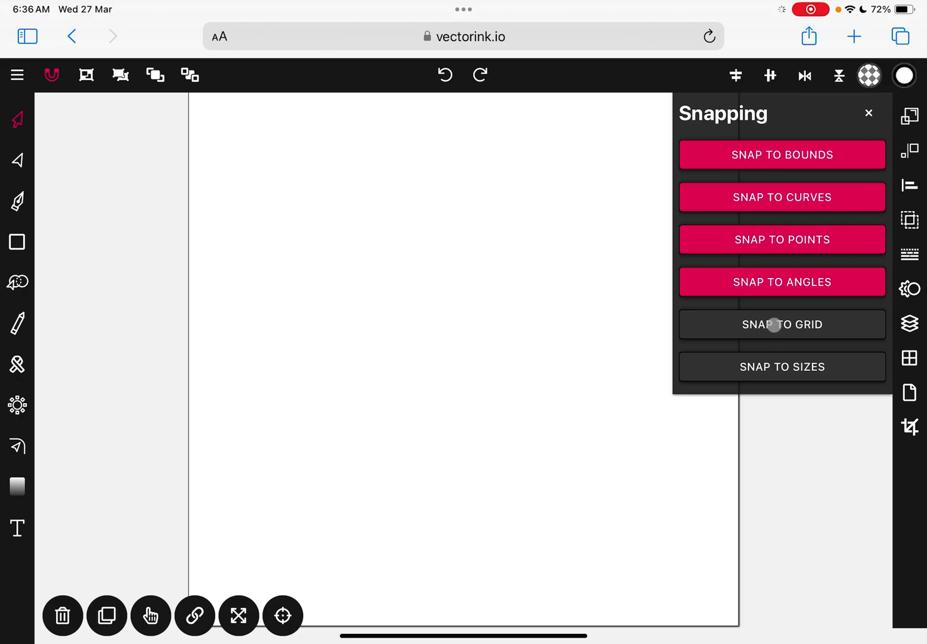
click(773, 325)
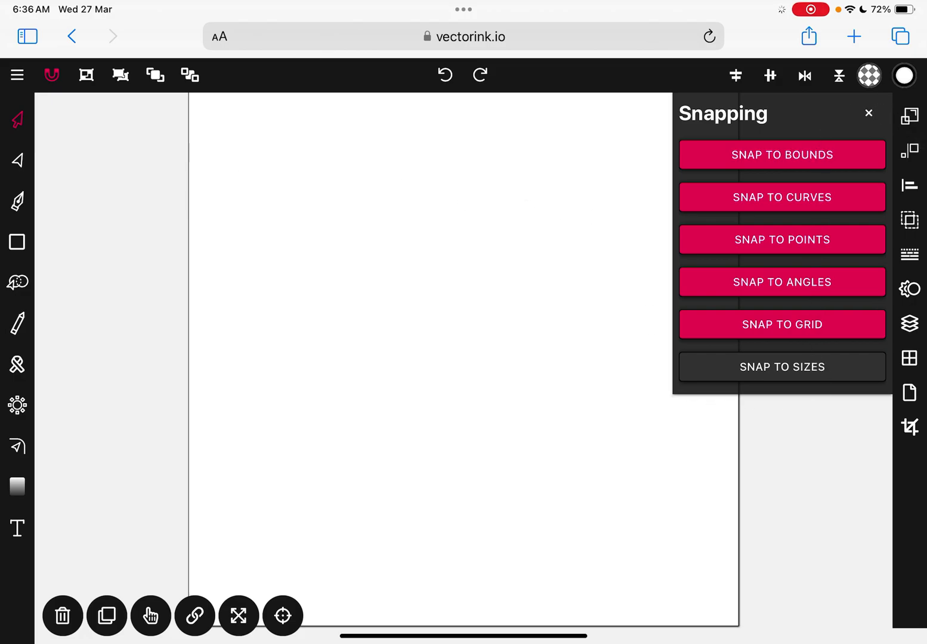
click(885, 130)
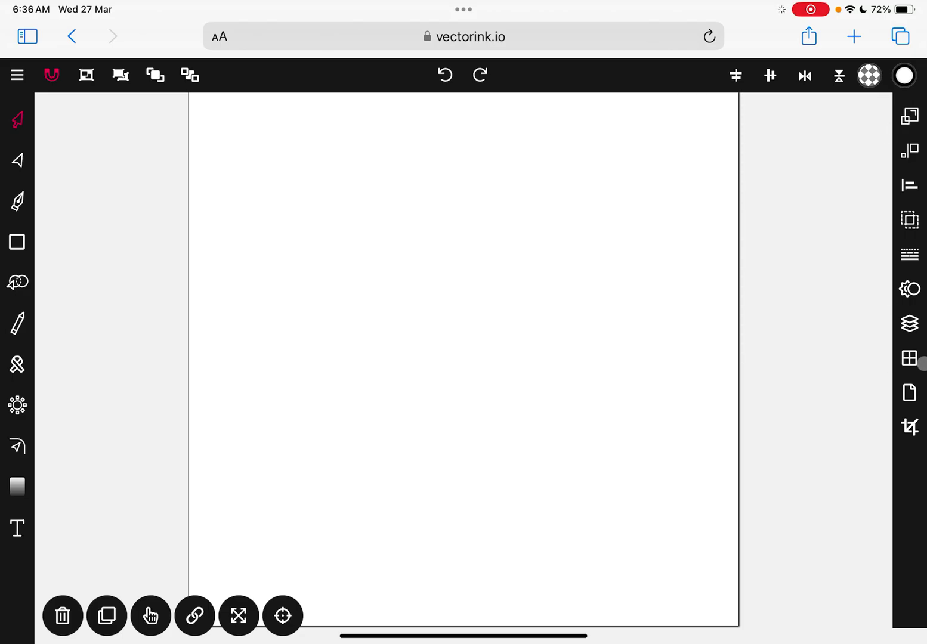
Set the grid size to 100 px and show the grid on the page
click(908, 356)
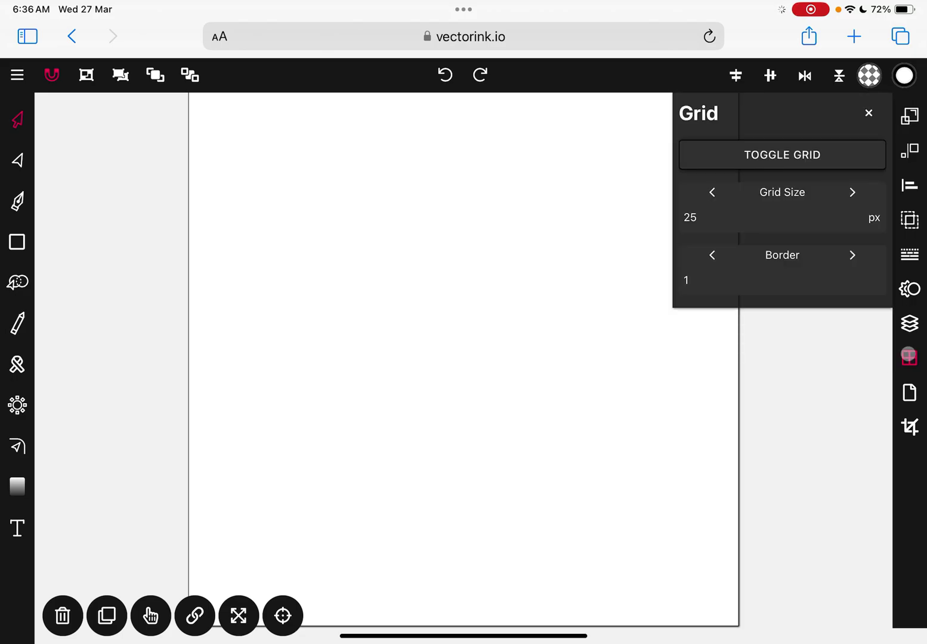
click(787, 217)
text(100)
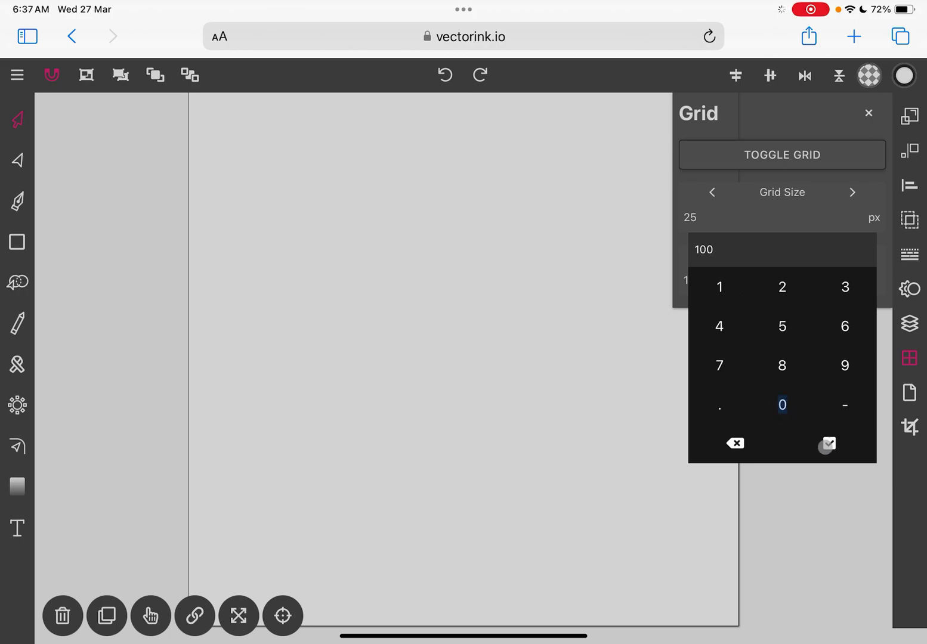
text(100)
click(829, 443)
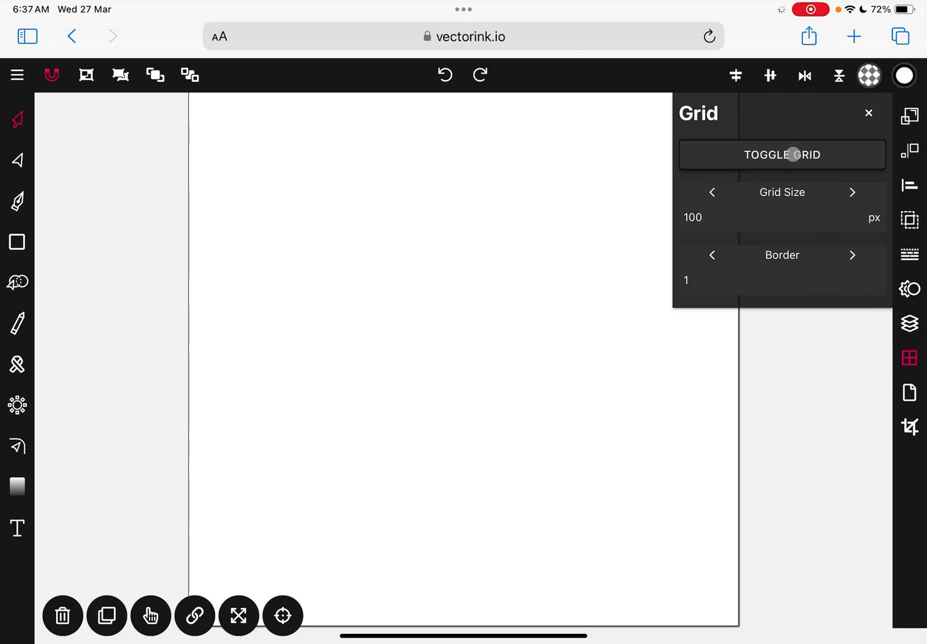
click(768, 154)
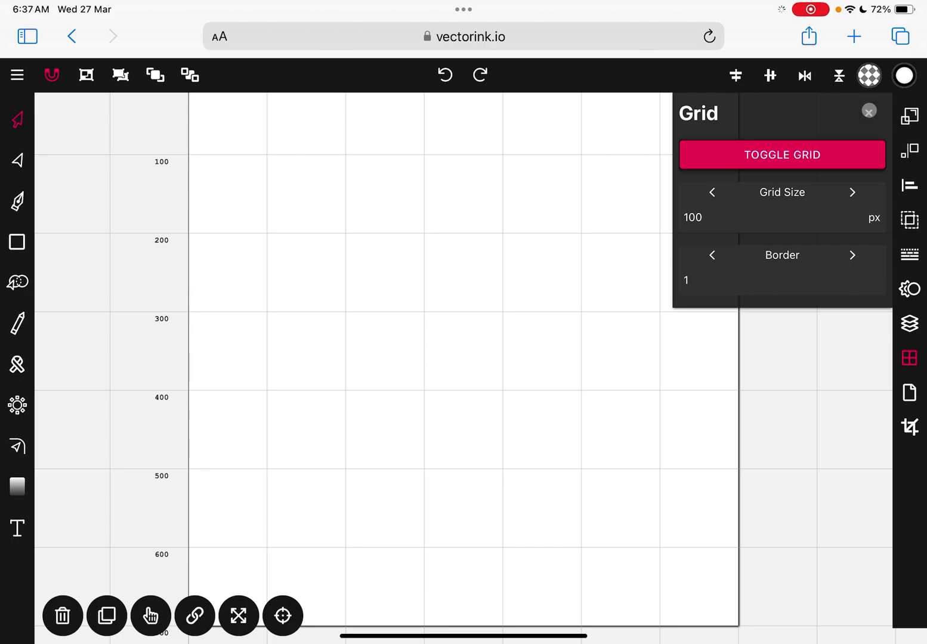
click(868, 111)
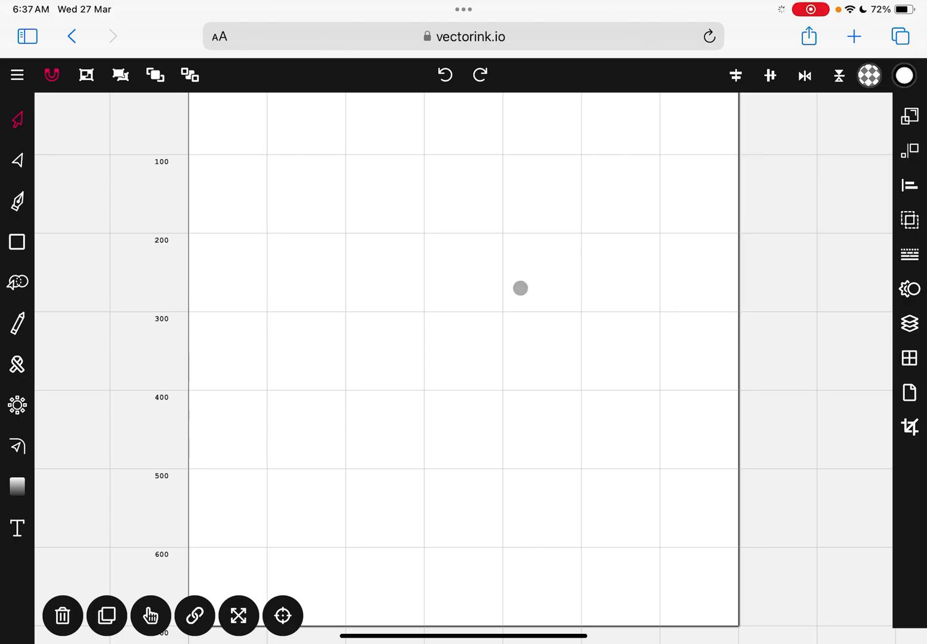
Draw a constrained, centre-scaled square about 100 px wide near the top of the page
scroll(520, 288, down, 3)
scroll(520, 288, up, 5)
scroll(520, 288, up, 3)
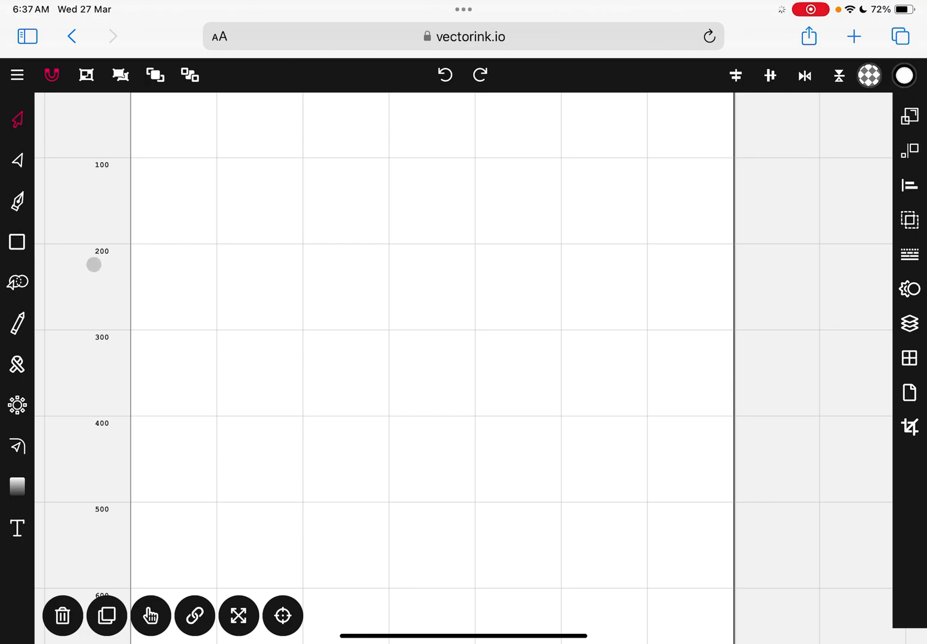
key(m)
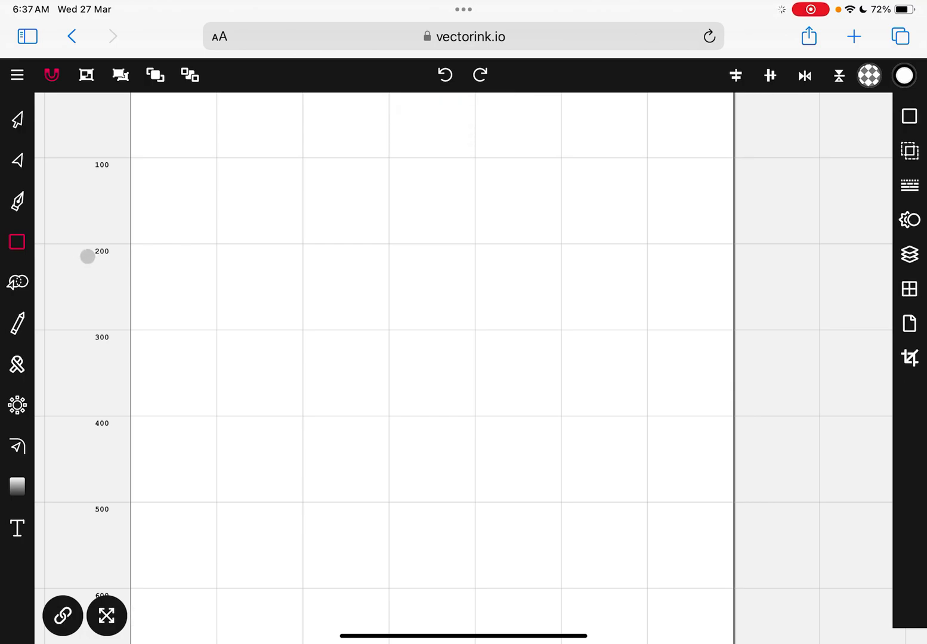
click(16, 241)
click(75, 211)
click(63, 614)
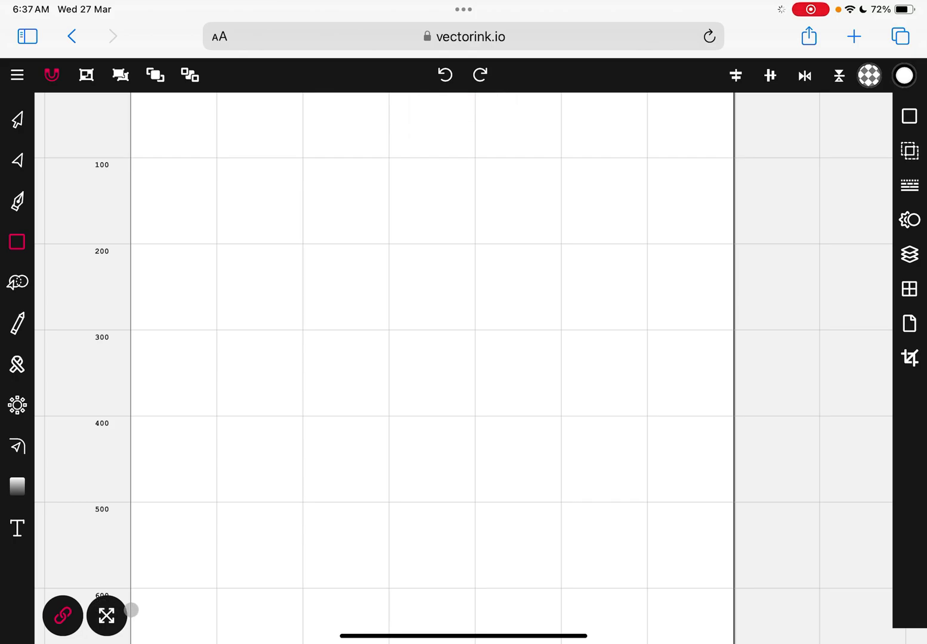
click(107, 615)
mouse_move(391, 245)
mouse_down()
mouse_move(423, 302)
mouse_move(478, 341)
mouse_up()
click(14, 116)
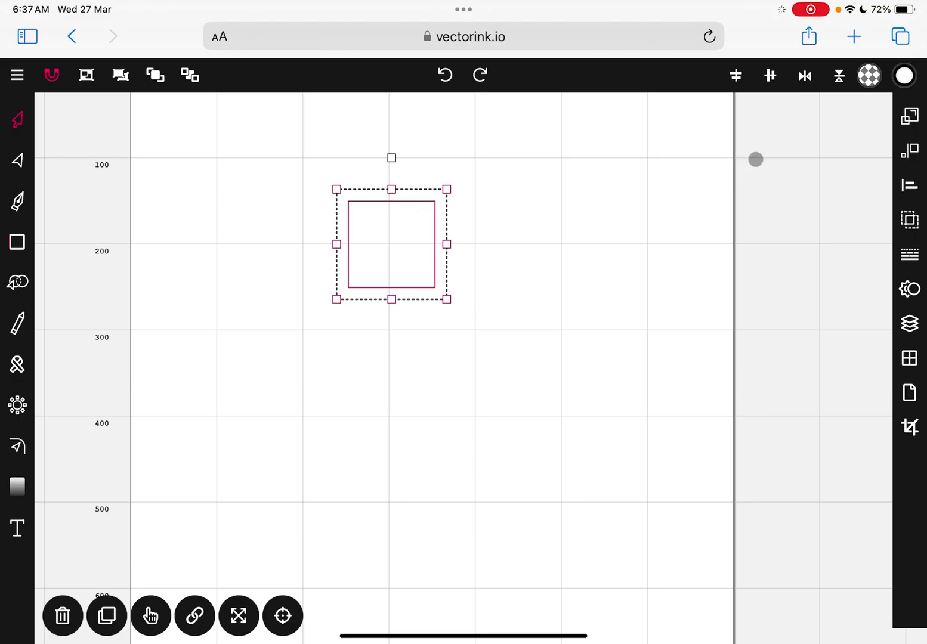
Size the square to exactly 100 × 100 px and snap it into a grid cell
click(910, 114)
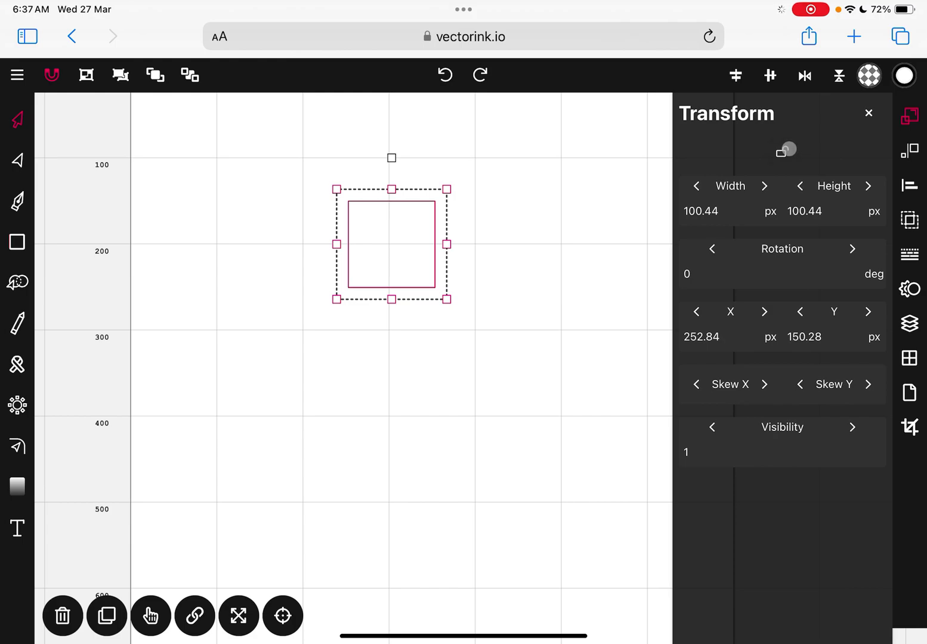
click(719, 213)
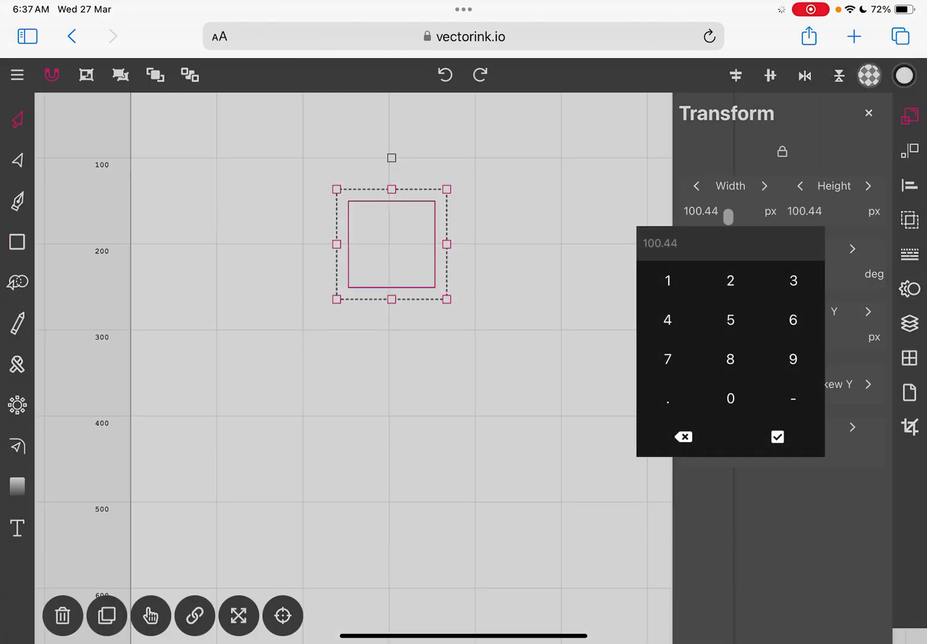
text(100)
key(Return)
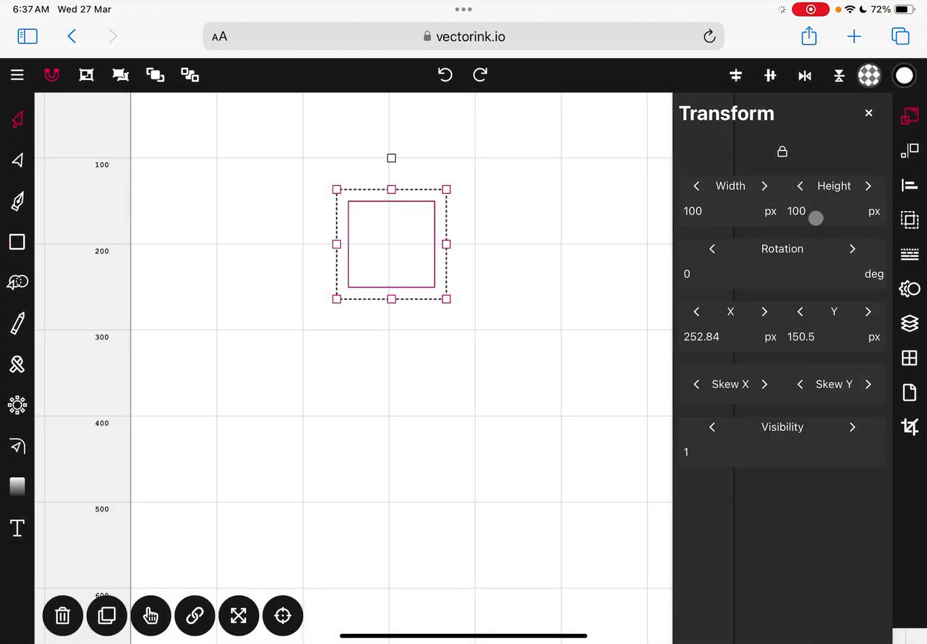
click(910, 117)
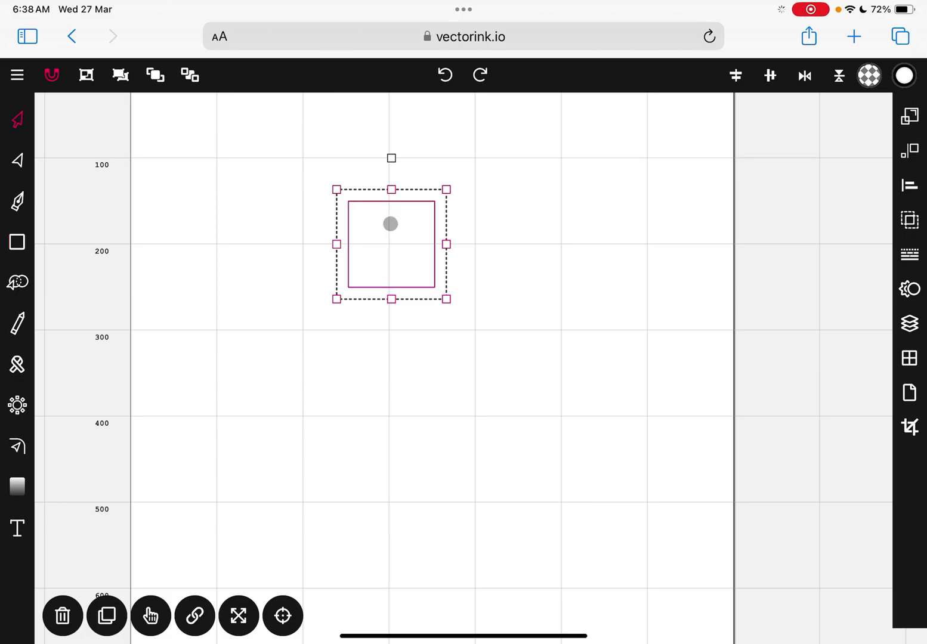
drag(391, 221, 345, 178)
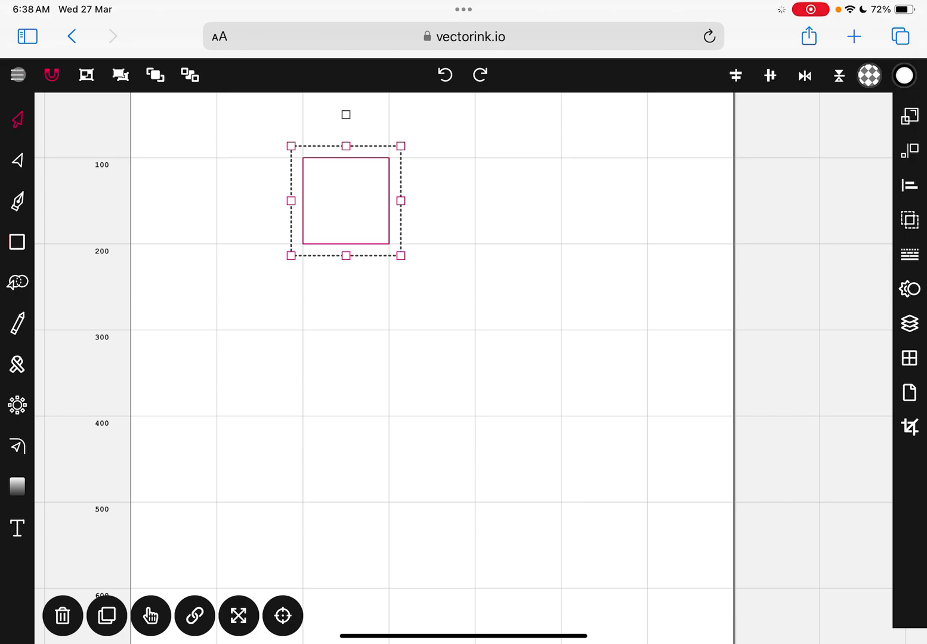
Duplicate the square and place the copy right beside the original
click(18, 74)
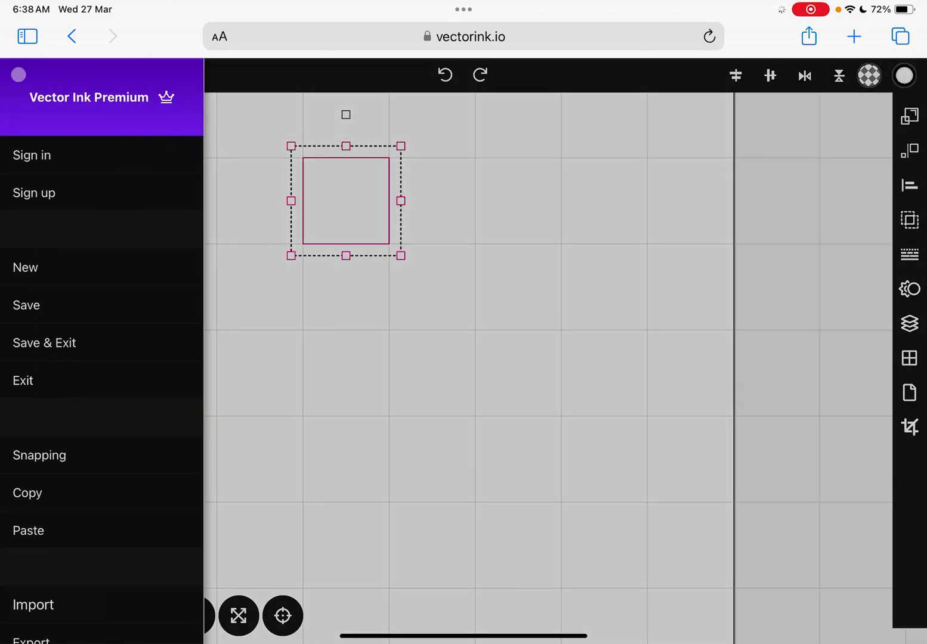
click(306, 310)
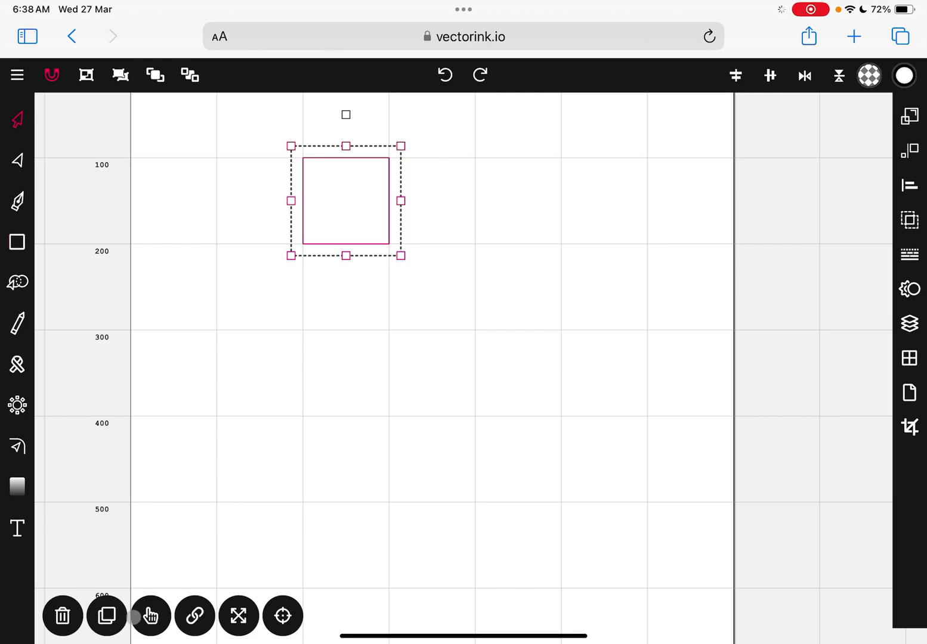
click(107, 614)
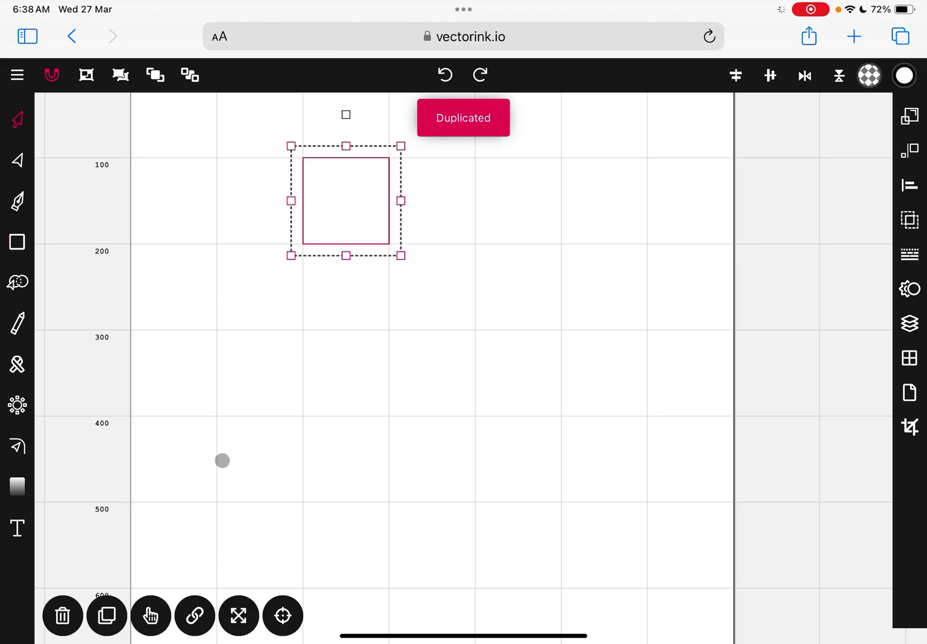
mouse_move(349, 230)
mouse_down()
mouse_move(458, 232)
mouse_move(452, 241)
mouse_up()
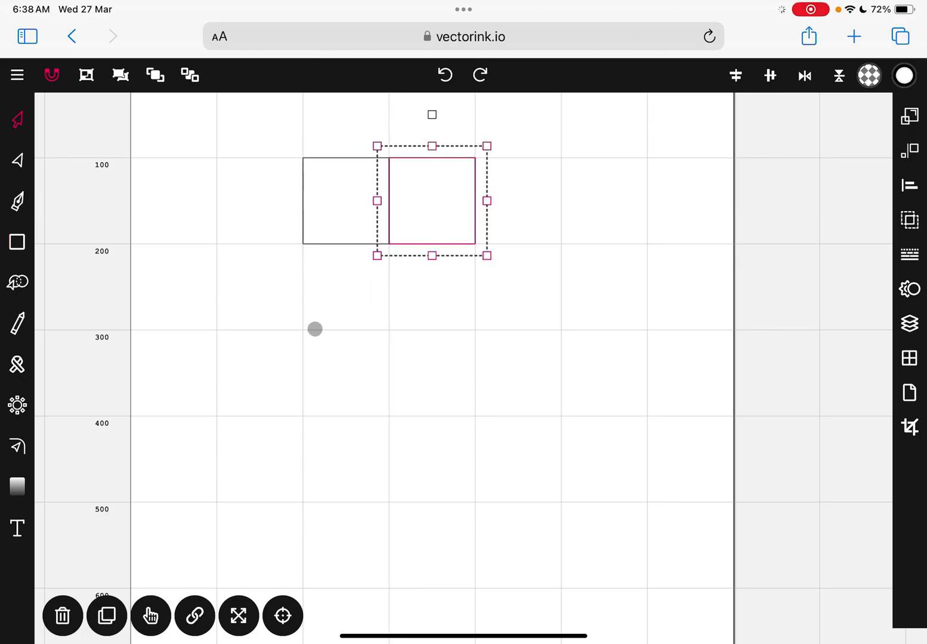
click(315, 328)
Duplicate both squares and move the pair below, forming a 2×2 block
mouse_move(267, 126)
mouse_down()
mouse_move(347, 211)
mouse_move(494, 293)
mouse_up()
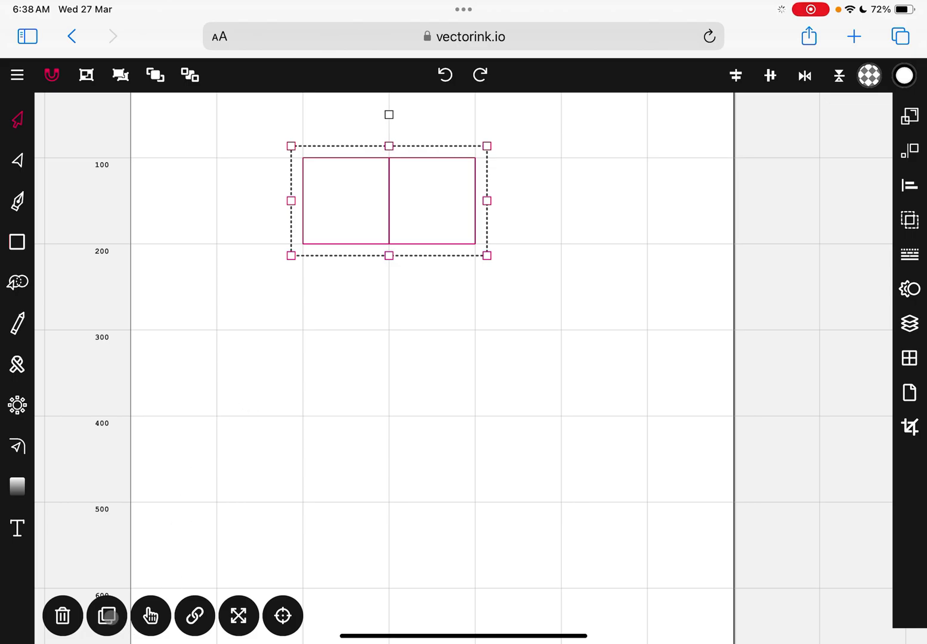
key(ctrl+d)
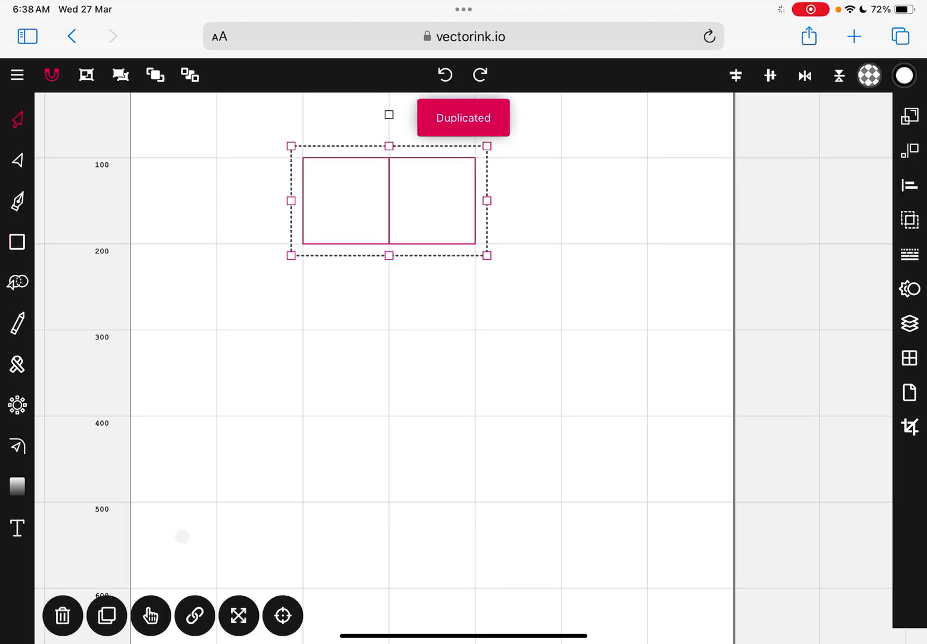
drag(403, 233, 402, 319)
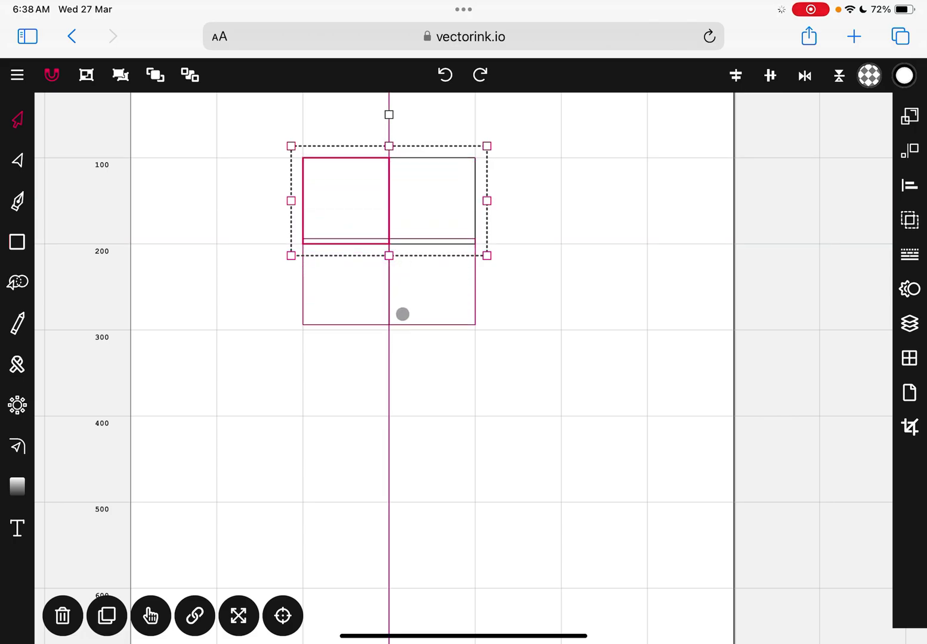
click(400, 414)
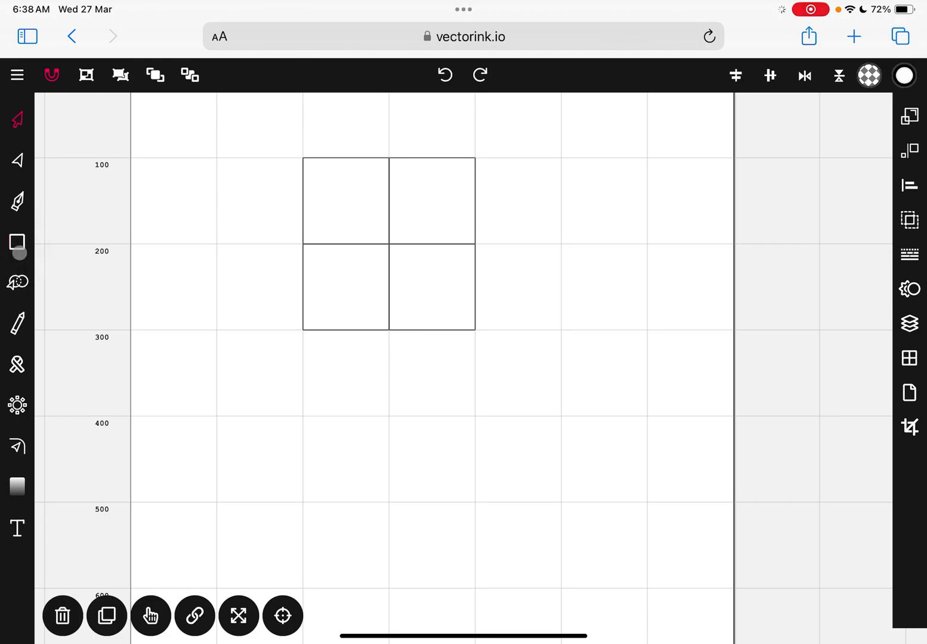
Draw a constrained, centre-scaled circle over the 2×2 square block with the Ellipse tool
key(r)
click(99, 288)
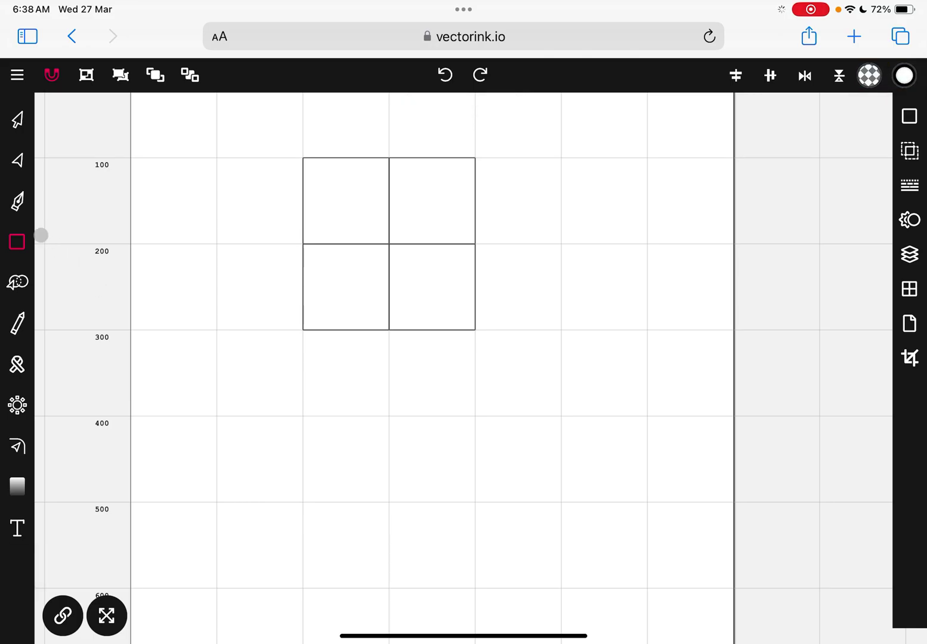
key(r)
key(e)
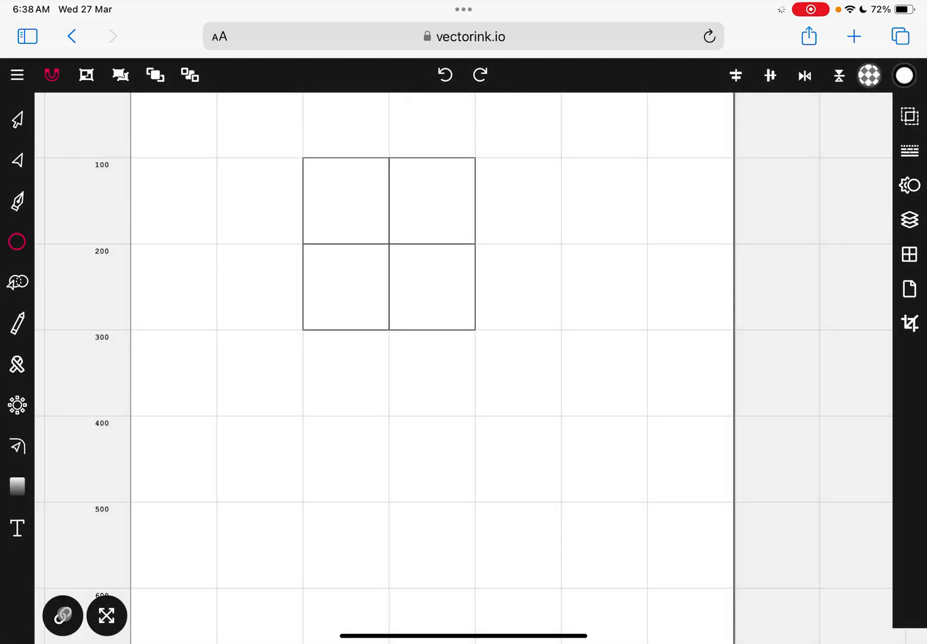
click(63, 615)
click(108, 614)
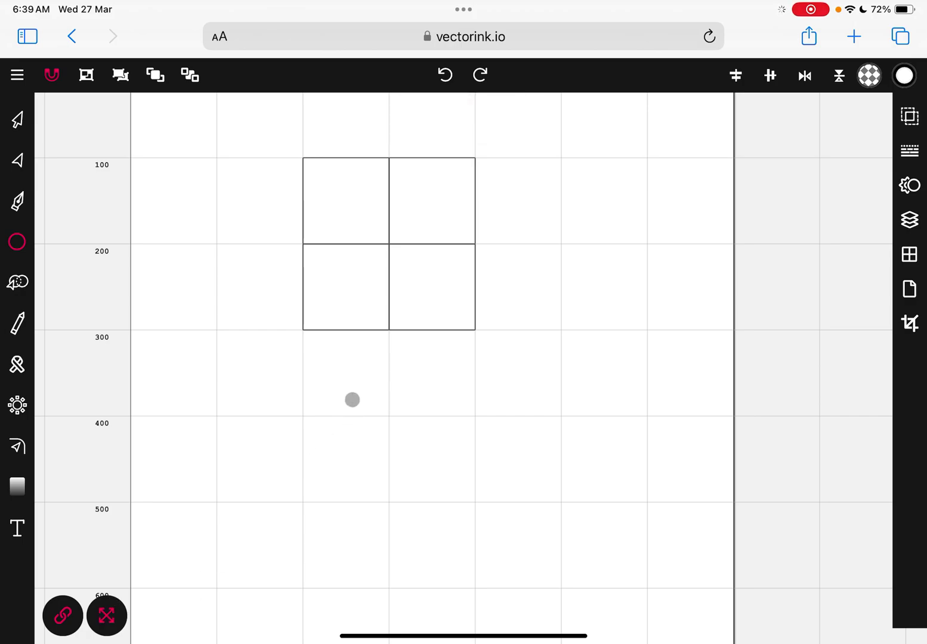
mouse_move(397, 241)
mouse_down()
mouse_move(418, 264)
mouse_move(482, 242)
mouse_up()
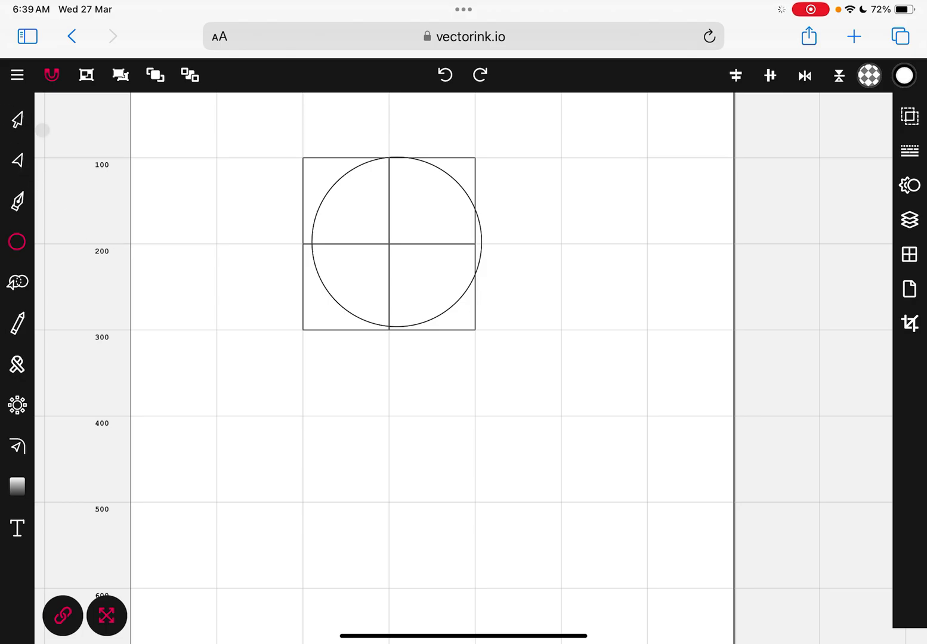
key(v)
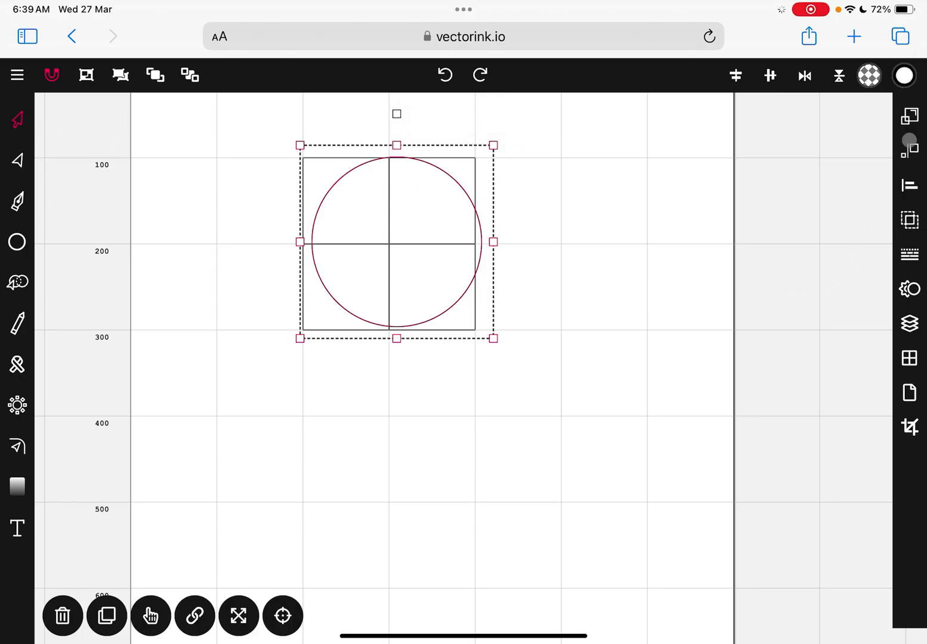
Resize the circle to 200 × 200 px and centre it inside the square block
click(913, 118)
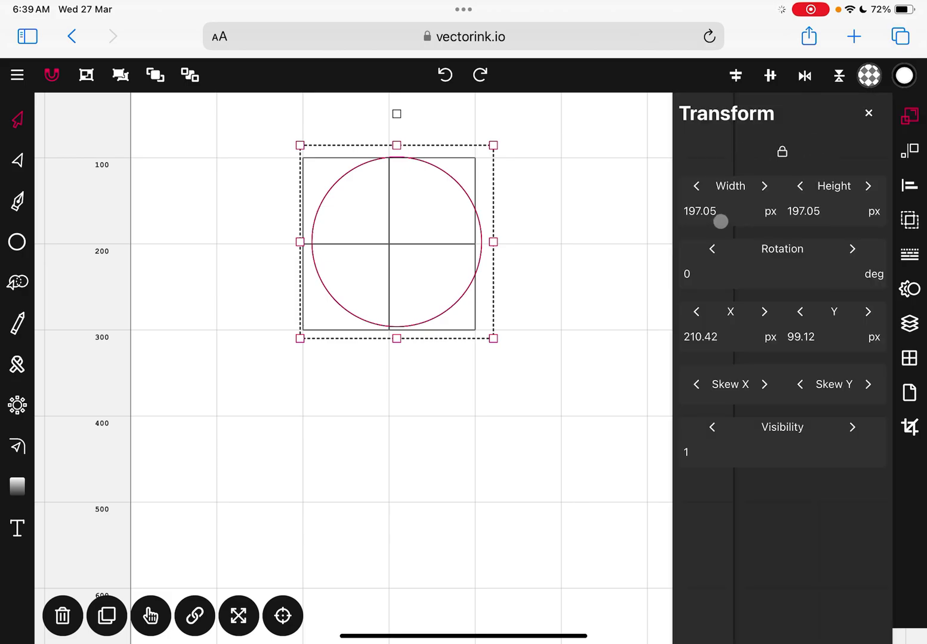
click(721, 220)
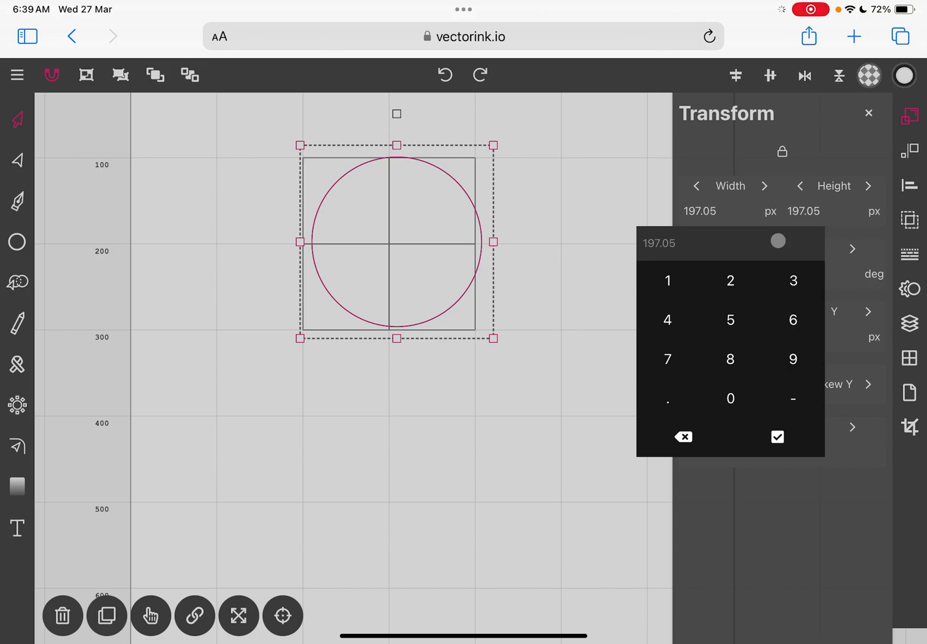
click(730, 280)
click(730, 398)
click(776, 242)
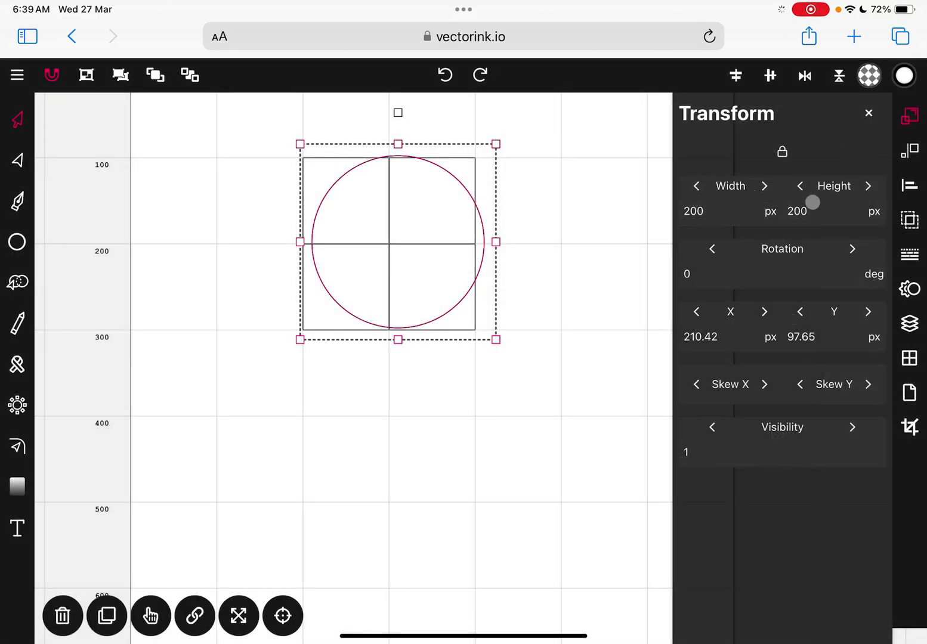
click(909, 114)
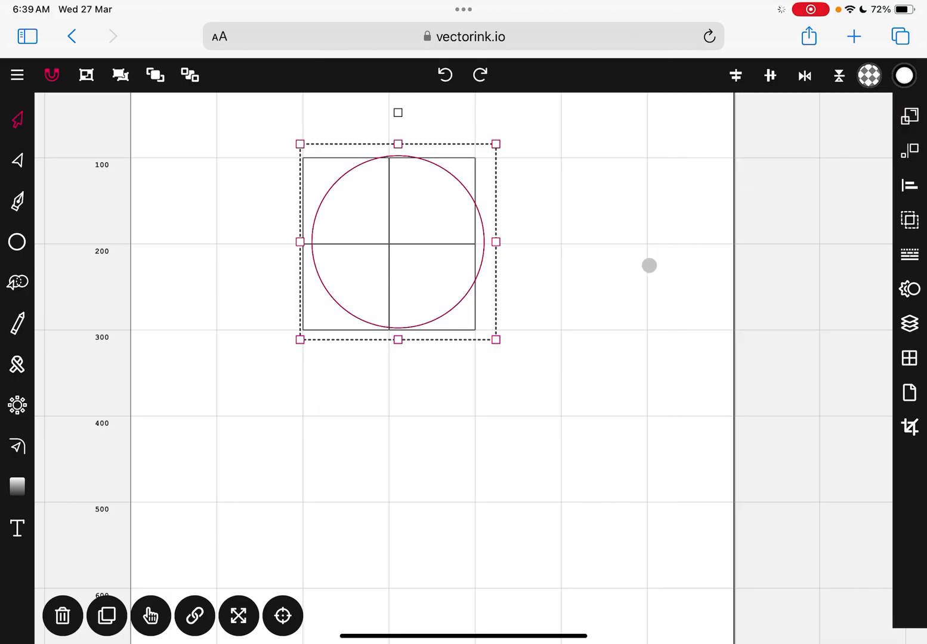
drag(648, 265, 639, 264)
key(Escape)
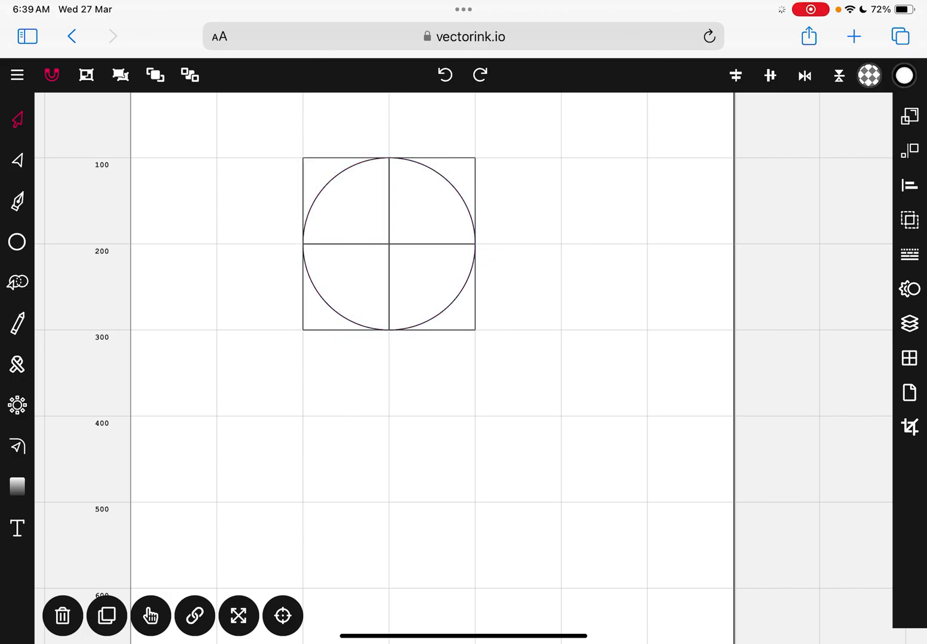
click(18, 282)
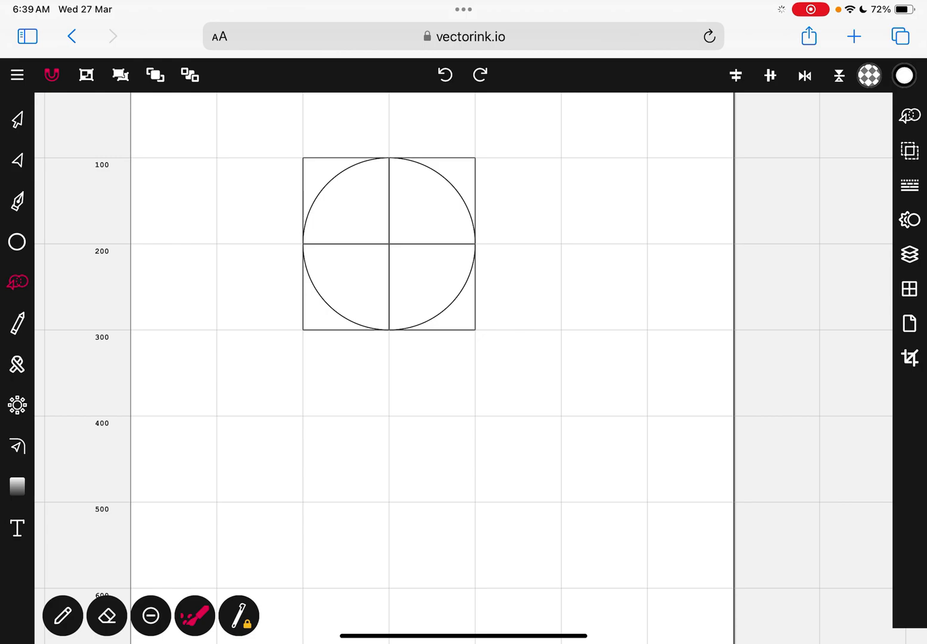
Turn sculpting off, select the circle and squares, and enable Path Builder's add mode
click(194, 616)
click(17, 119)
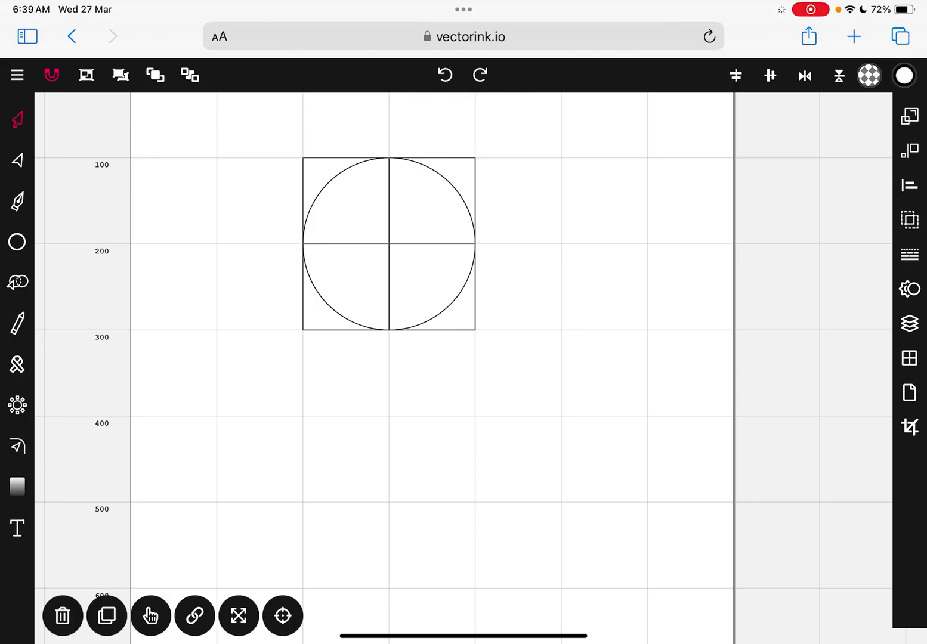
drag(237, 122, 575, 425)
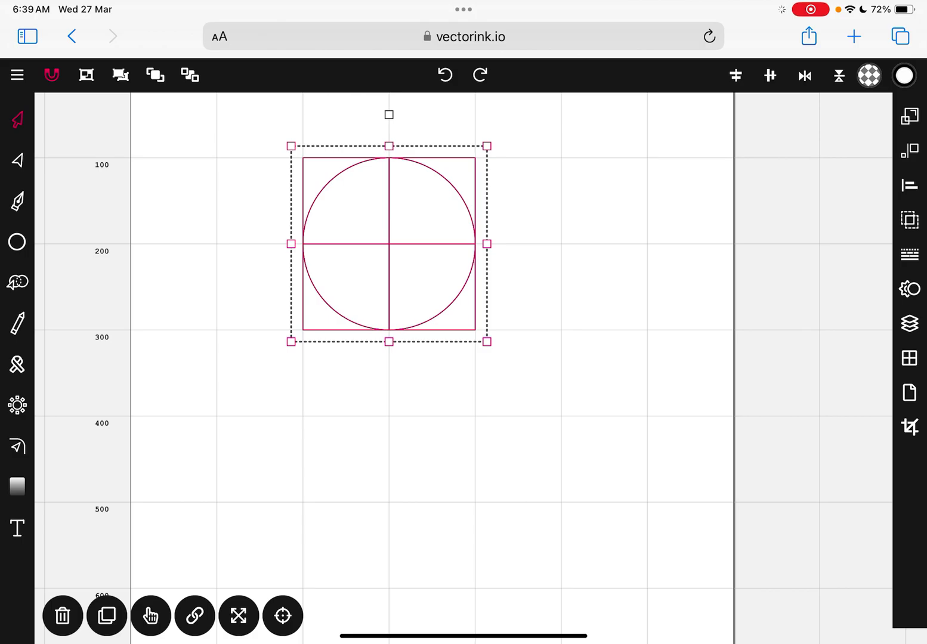
click(17, 281)
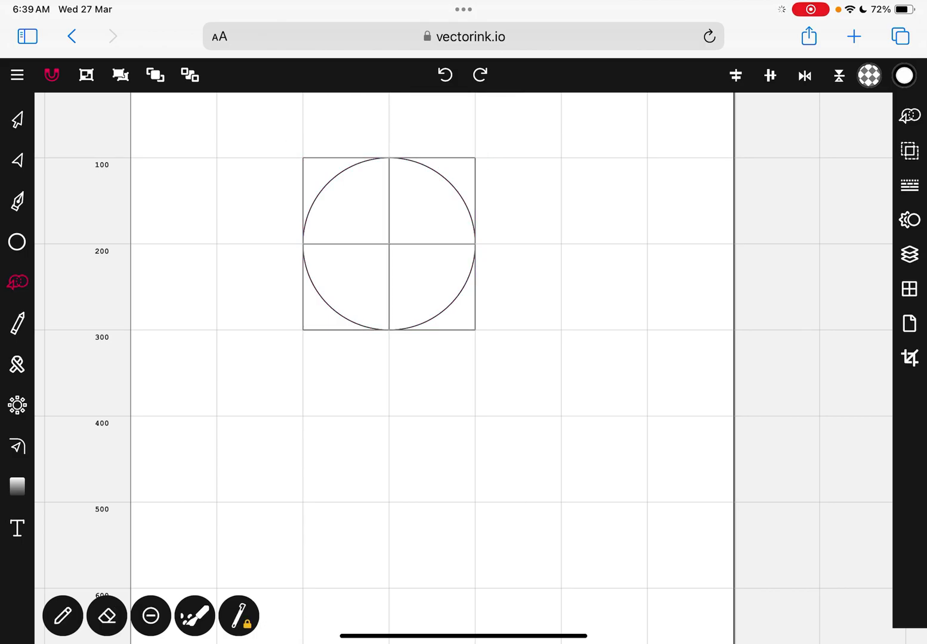
scroll(464, 352, up, 2)
click(63, 615)
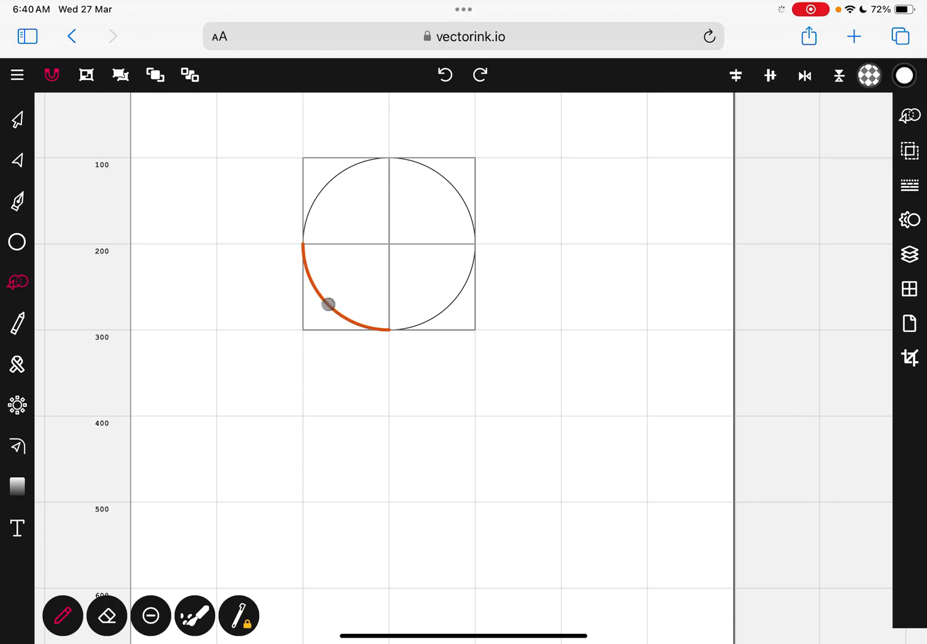
Add the circle's lower half and upper-left quarter to the new shape
click(434, 310)
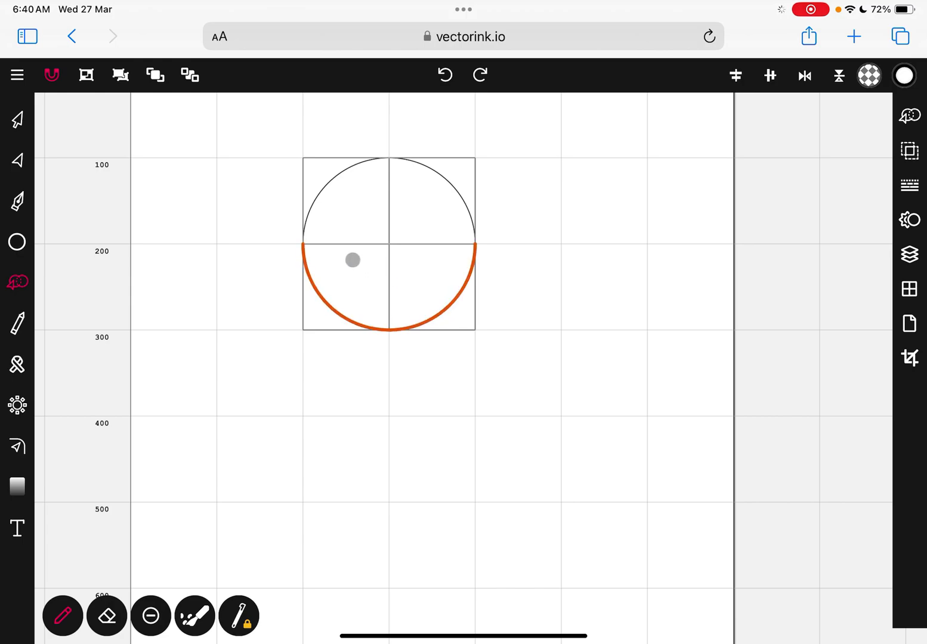
click(356, 244)
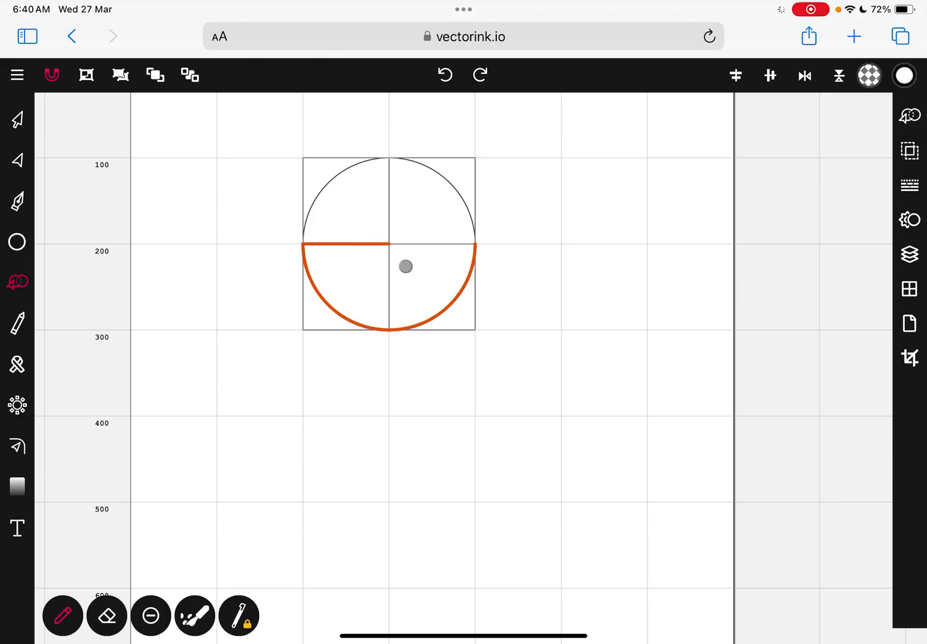
click(424, 244)
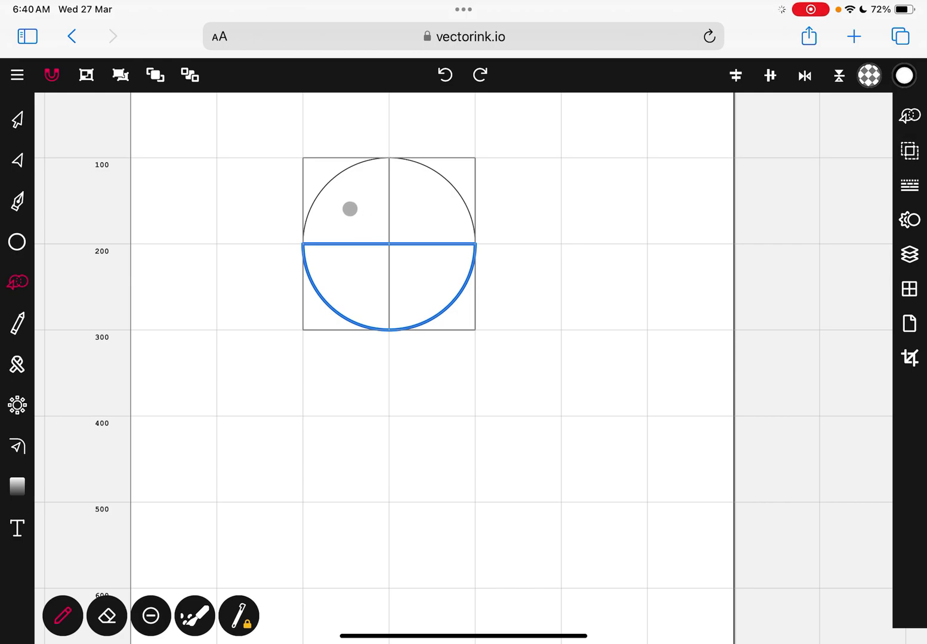
click(322, 184)
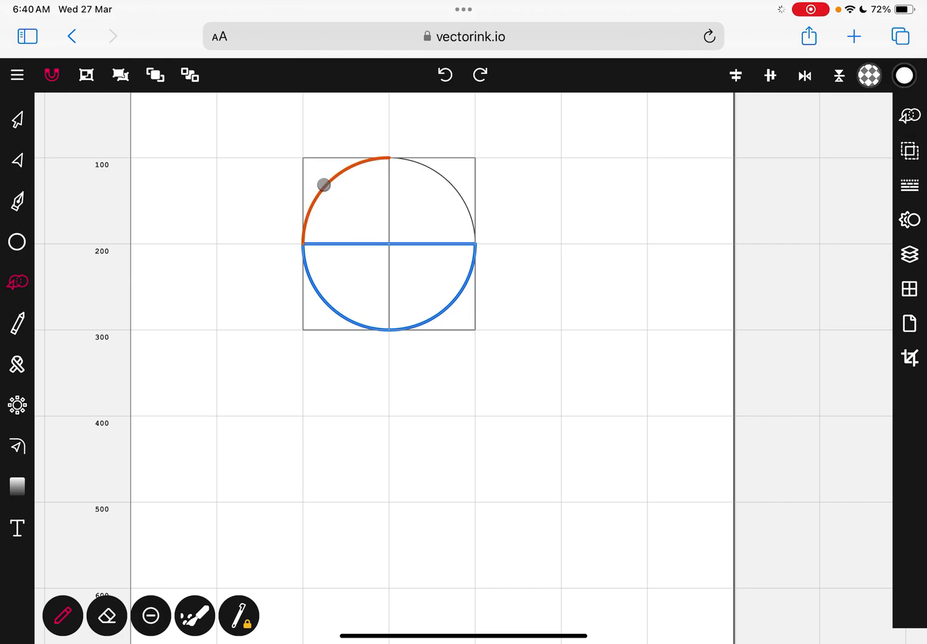
click(388, 208)
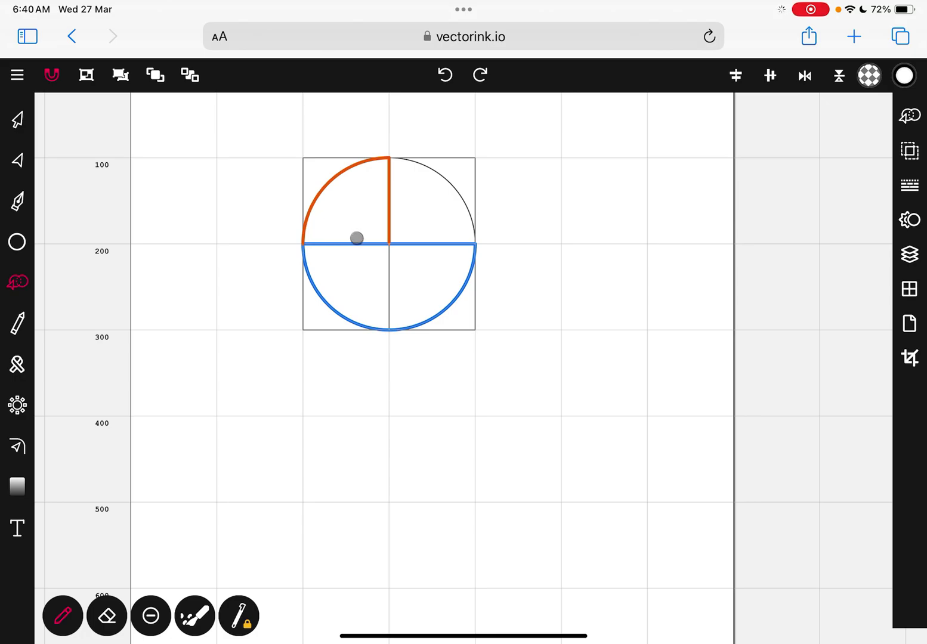
click(357, 249)
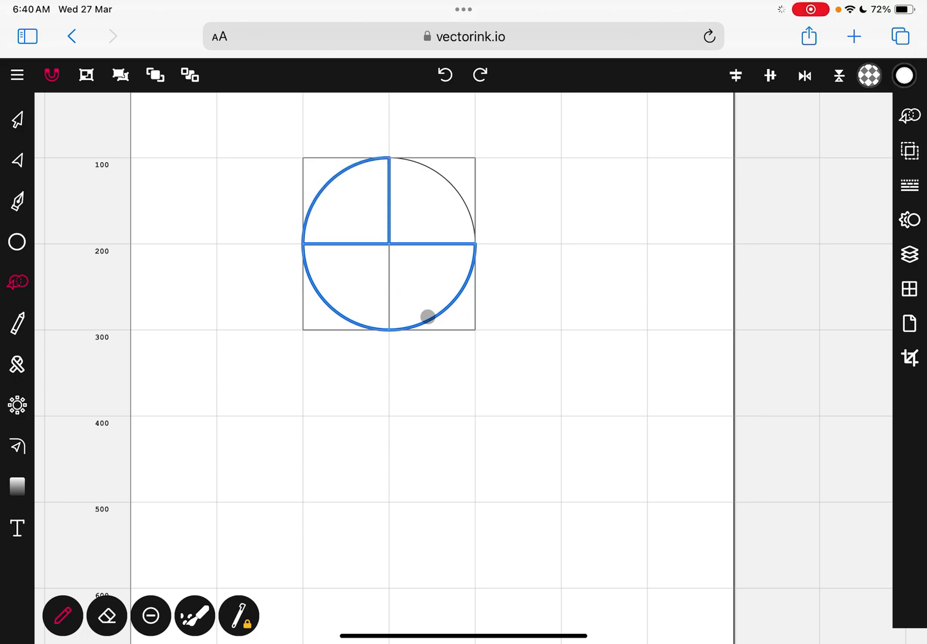
Add the square's upper-right corner region to the new shape
click(451, 178)
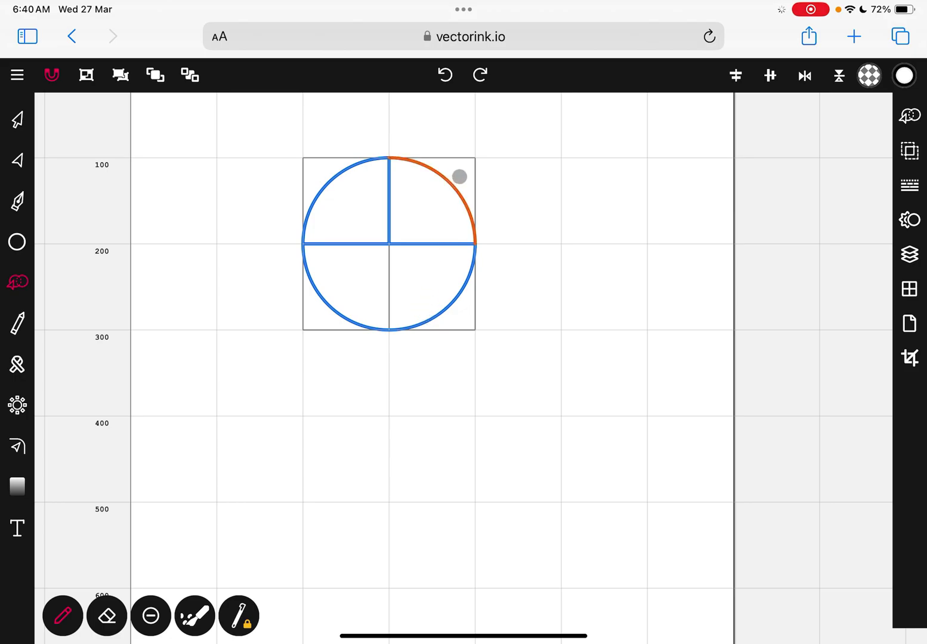
click(475, 167)
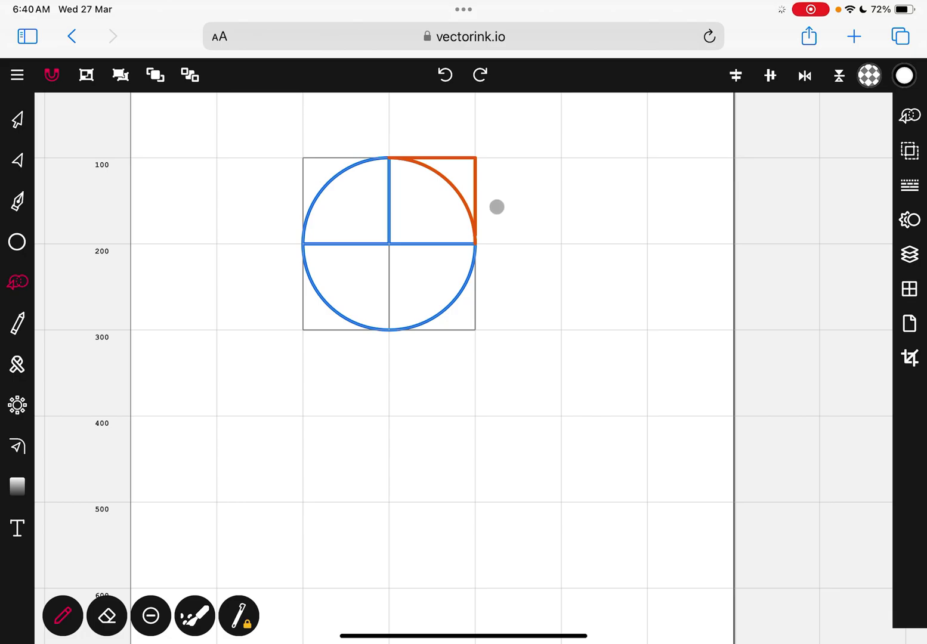
scroll(464, 281, up, 5)
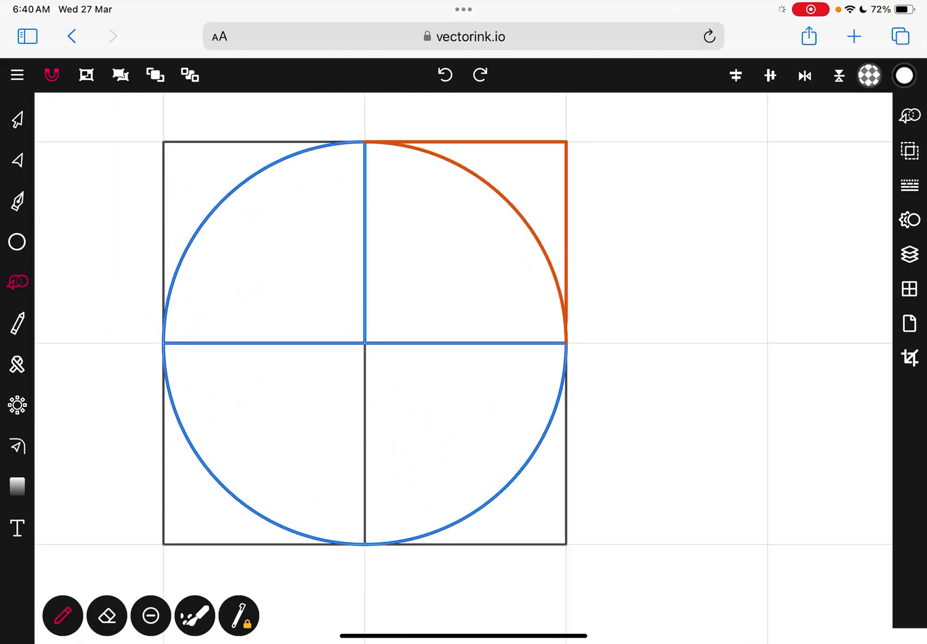
scroll(672, 259, up, 3)
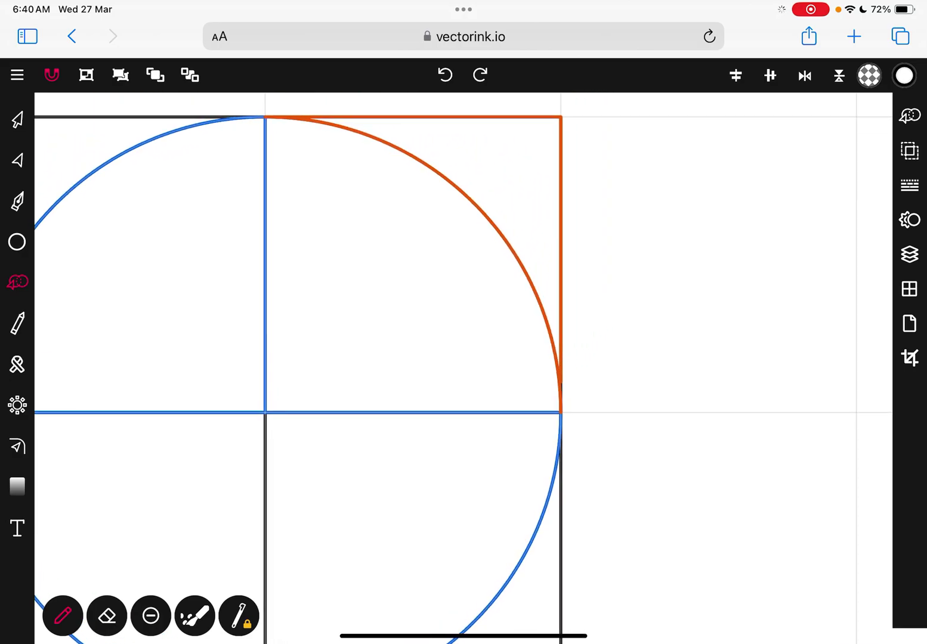
scroll(644, 315, up, 2)
scroll(644, 315, up, 2)
scroll(644, 315, up, 2)
scroll(644, 315, up, 2)
scroll(461, 458, up, 2)
scroll(461, 458, up, 3)
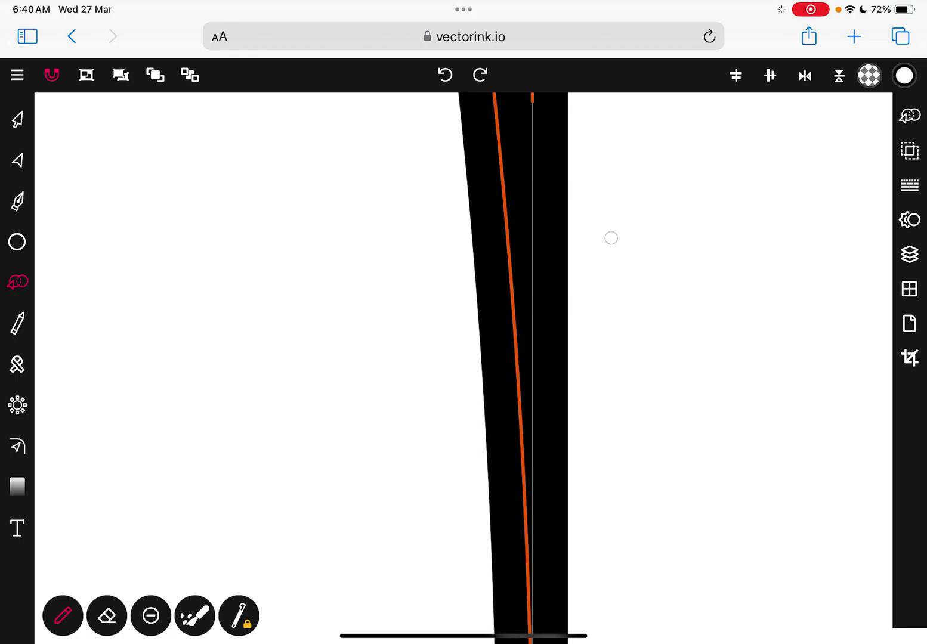
scroll(610, 238, right, 2)
click(477, 264)
scroll(477, 369, down, 3)
scroll(477, 370, down, 3)
scroll(477, 370, down, 2)
scroll(477, 370, down, 2)
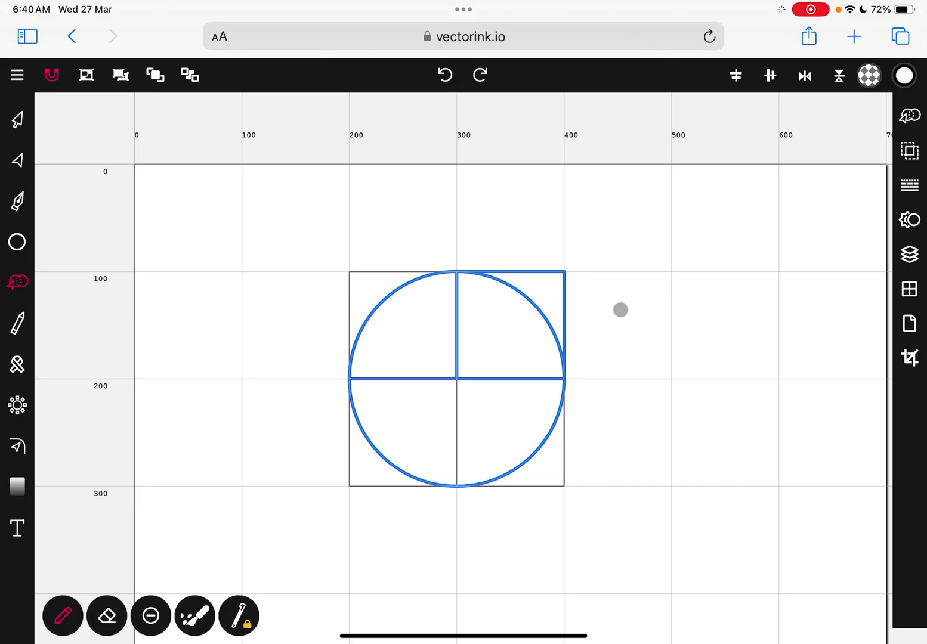
Finish the built shape and inspect its anchor points with the Point and Selection tools
click(620, 310)
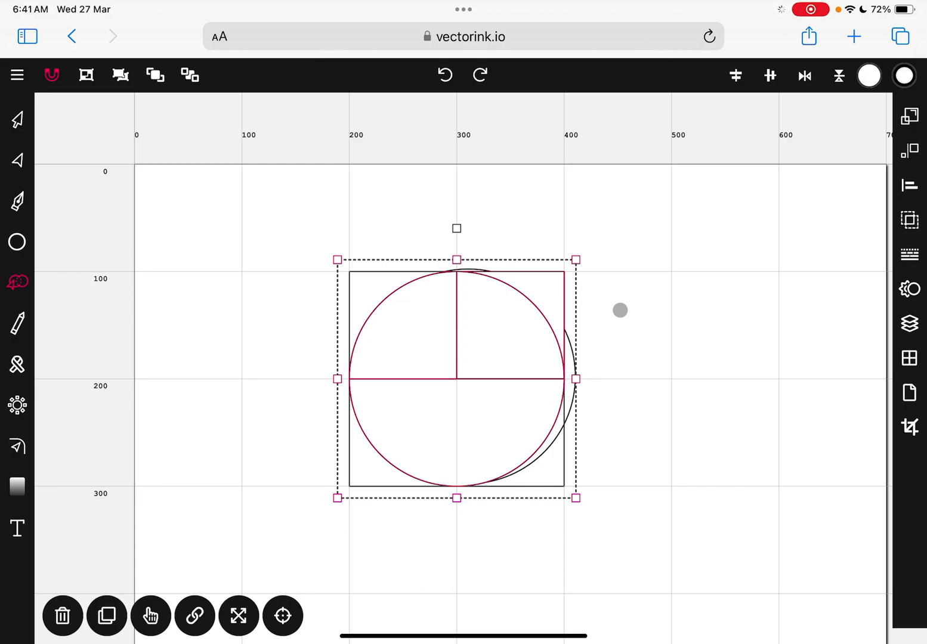
scroll(557, 248, down, 5)
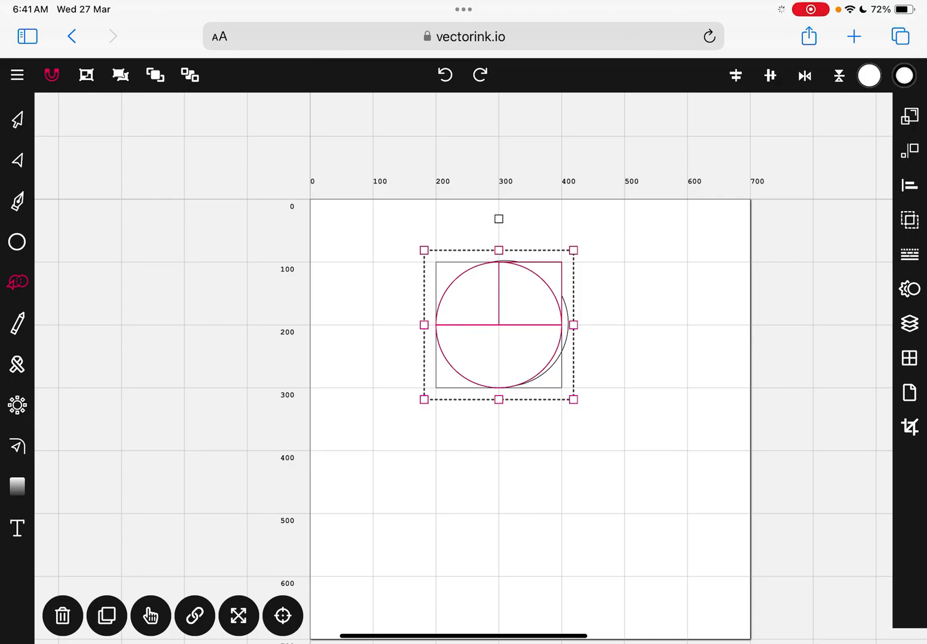
click(17, 160)
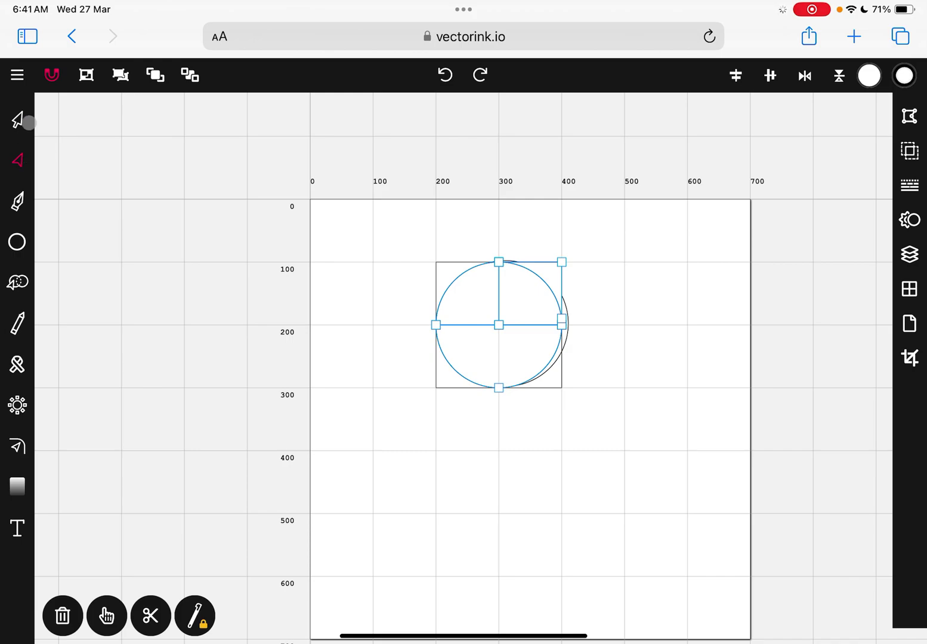
key(v)
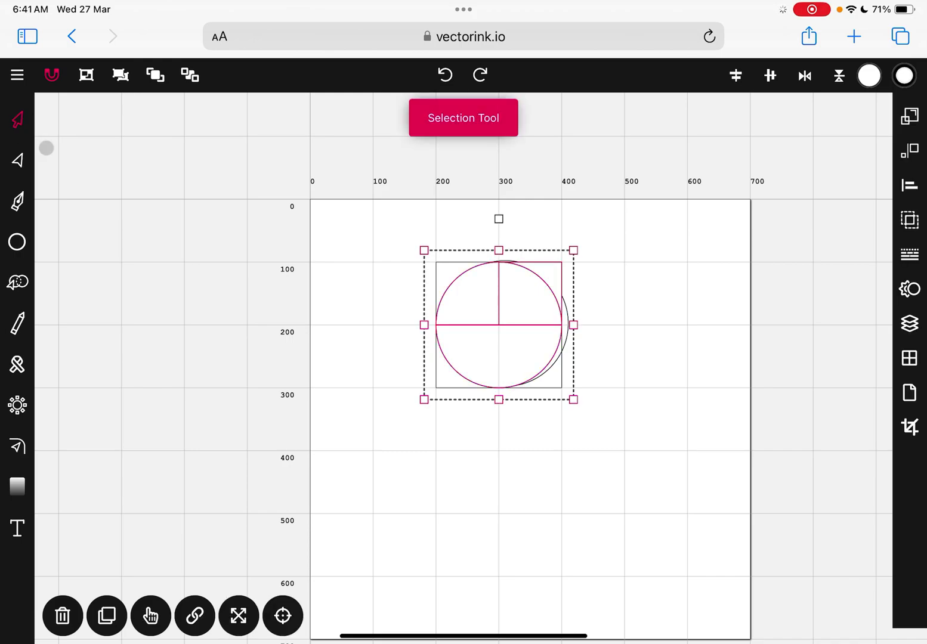
click(18, 280)
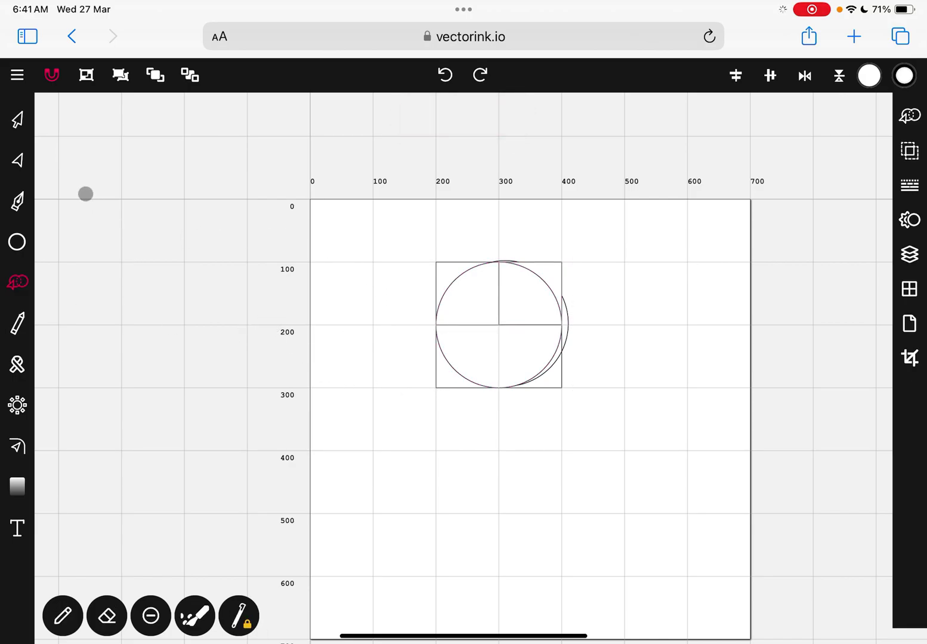
key(a)
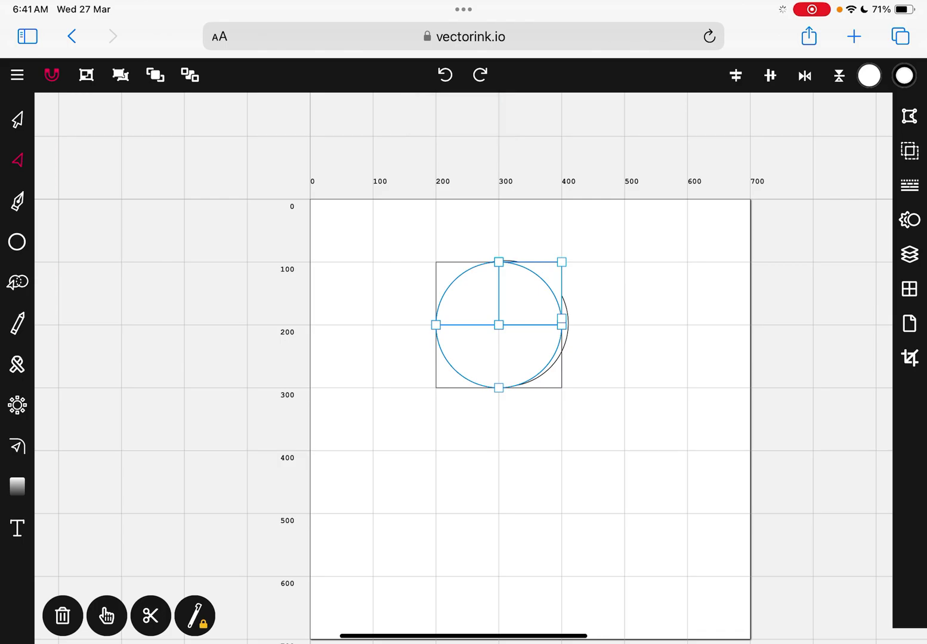
key(v)
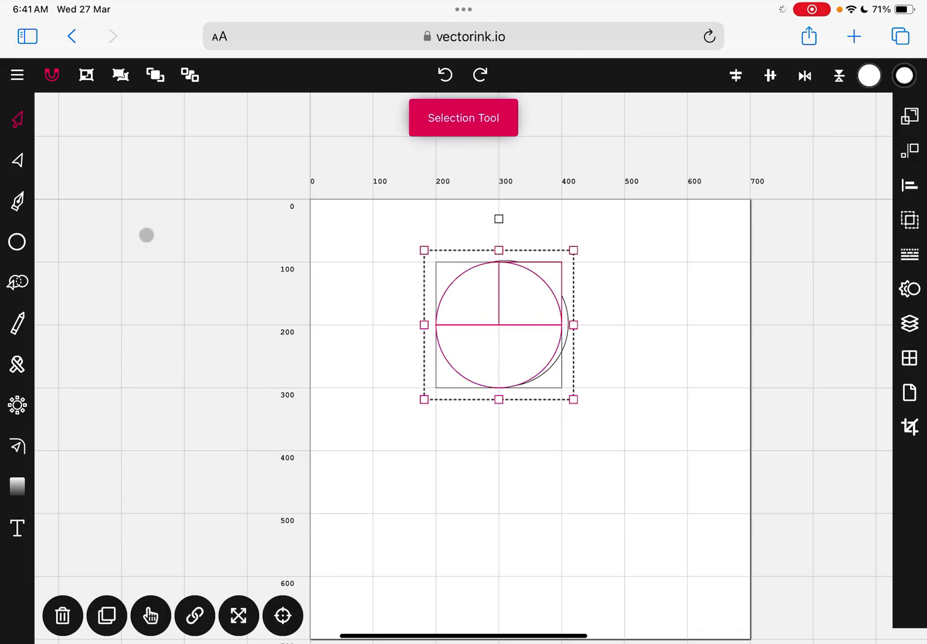
With Constrain on, move the quarter arc 100 units right so it sits beside the square's top edge
click(467, 427)
click(562, 382)
click(547, 419)
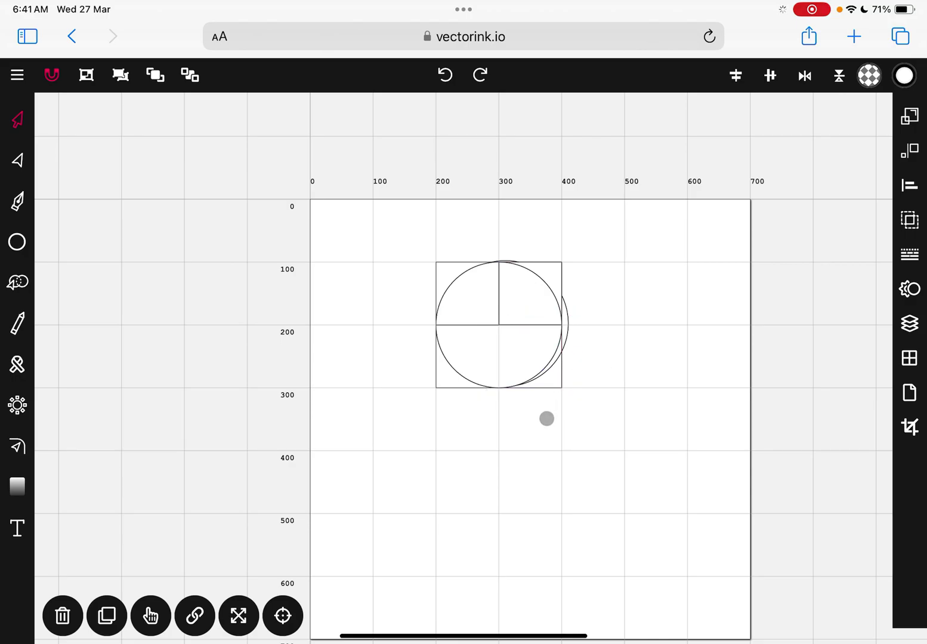
click(560, 276)
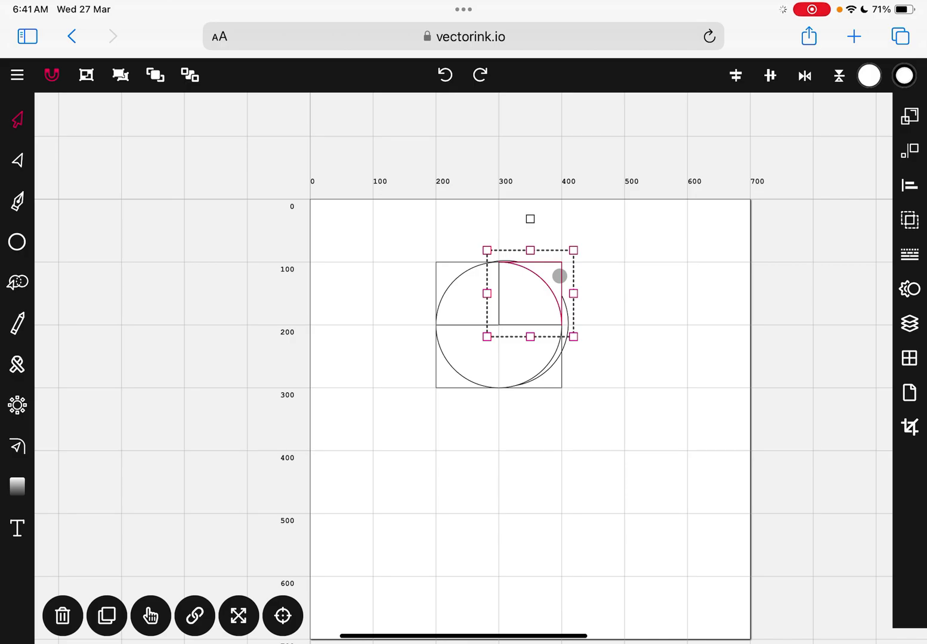
click(194, 616)
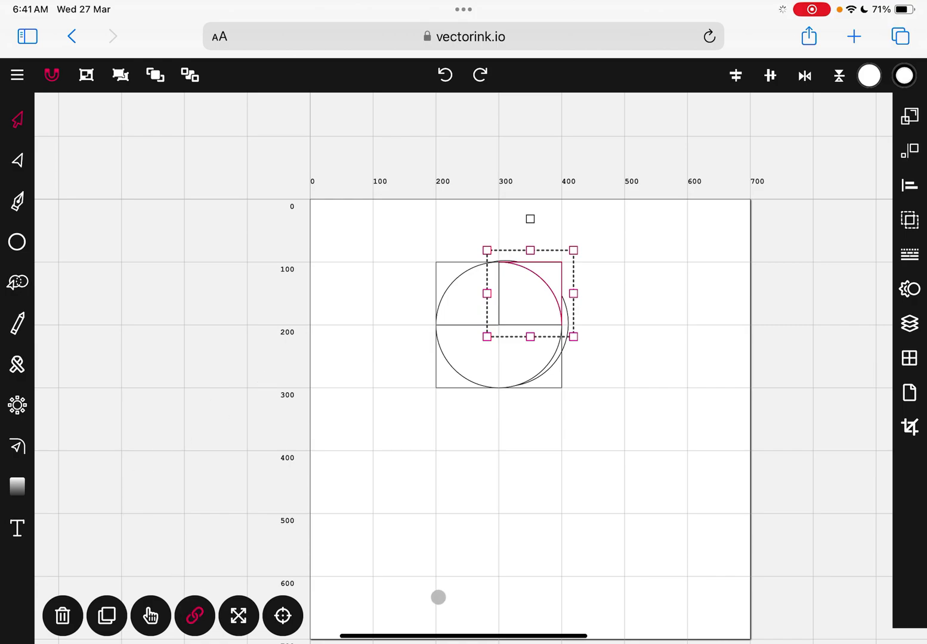
drag(531, 294, 593, 293)
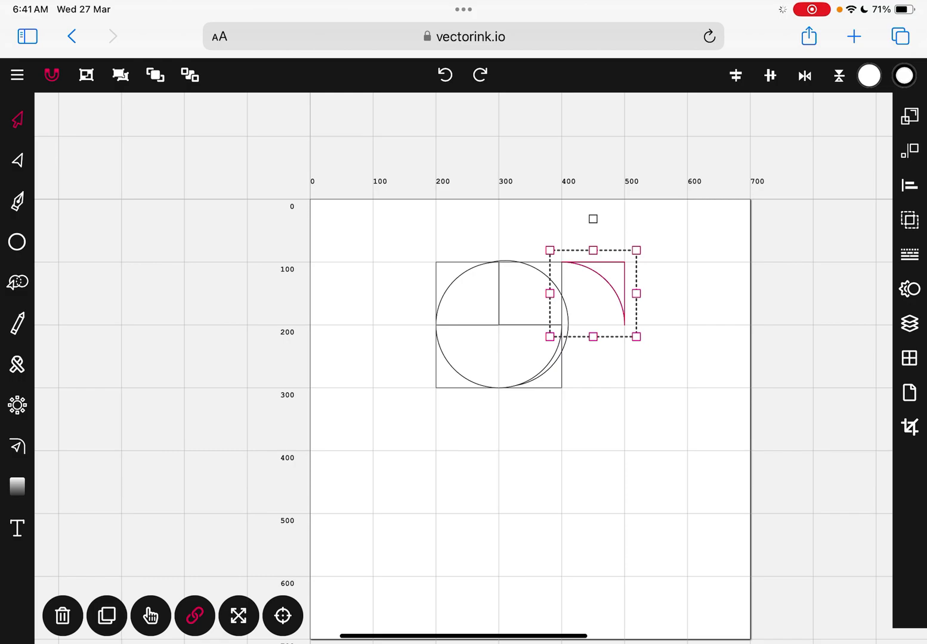
key(Escape)
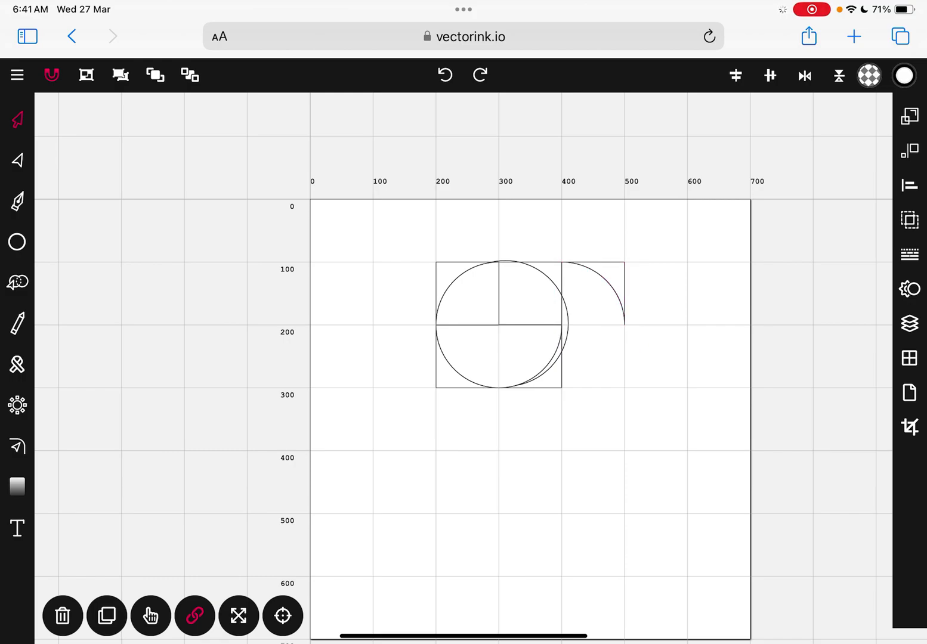
click(466, 293)
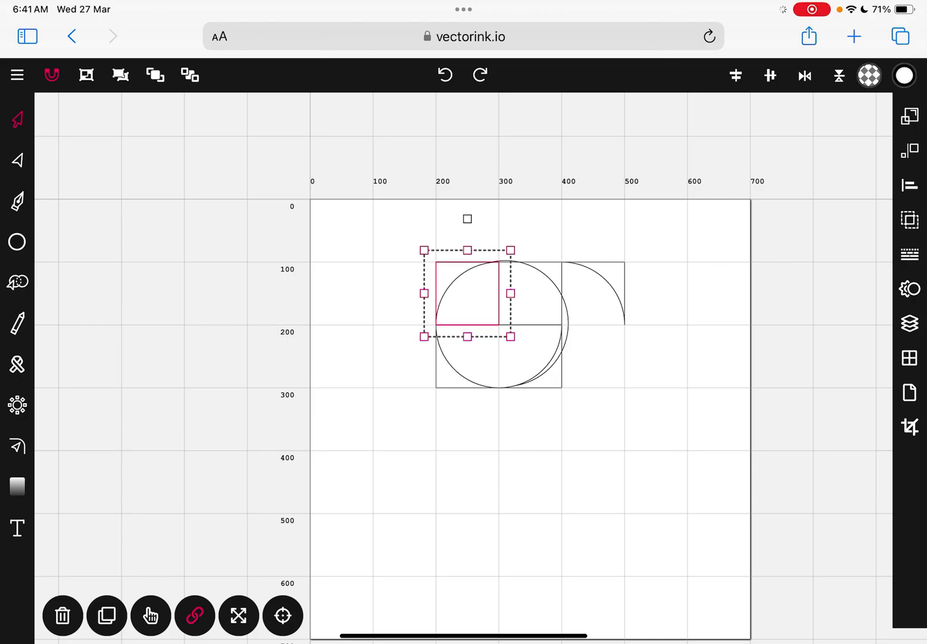
Duplicate the top-left quarter-circle and drag the copy down into the lower-left square
key(Escape)
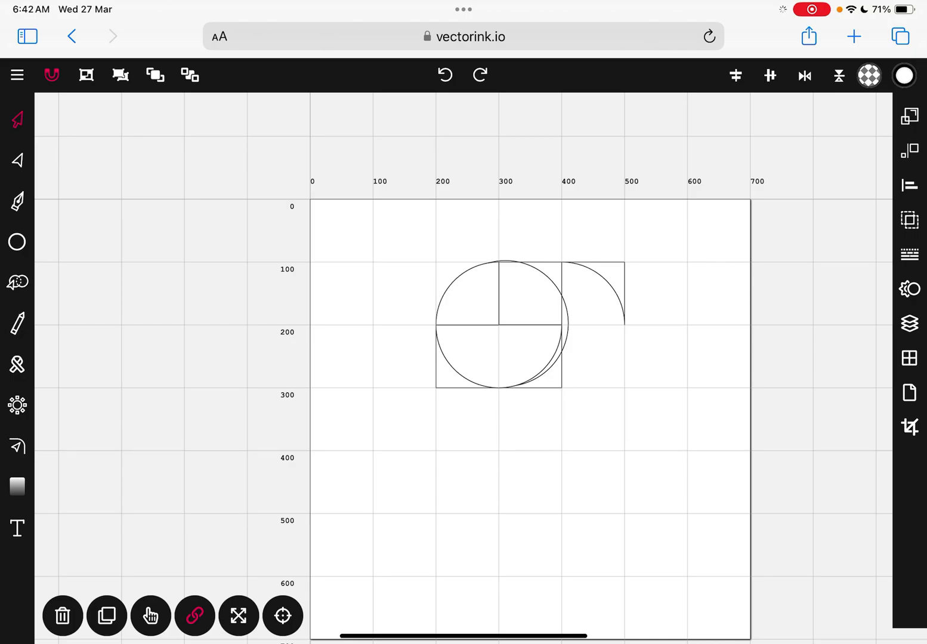
click(467, 356)
key(Escape)
click(468, 295)
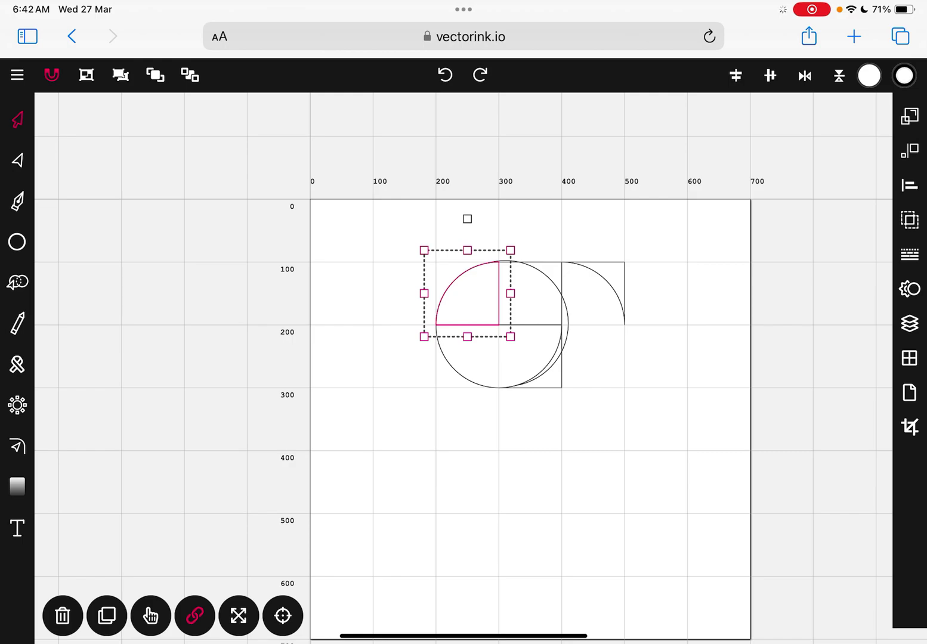
key(ctrl+d)
drag(467, 294, 466, 356)
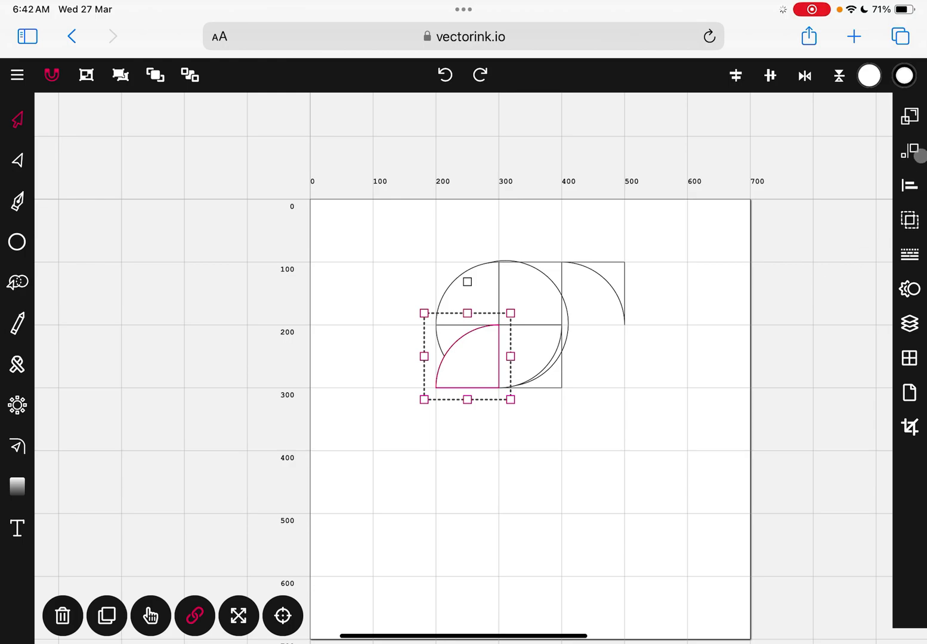
Mirror the lower-left quarter-circle copy horizontally with Flip X
click(914, 153)
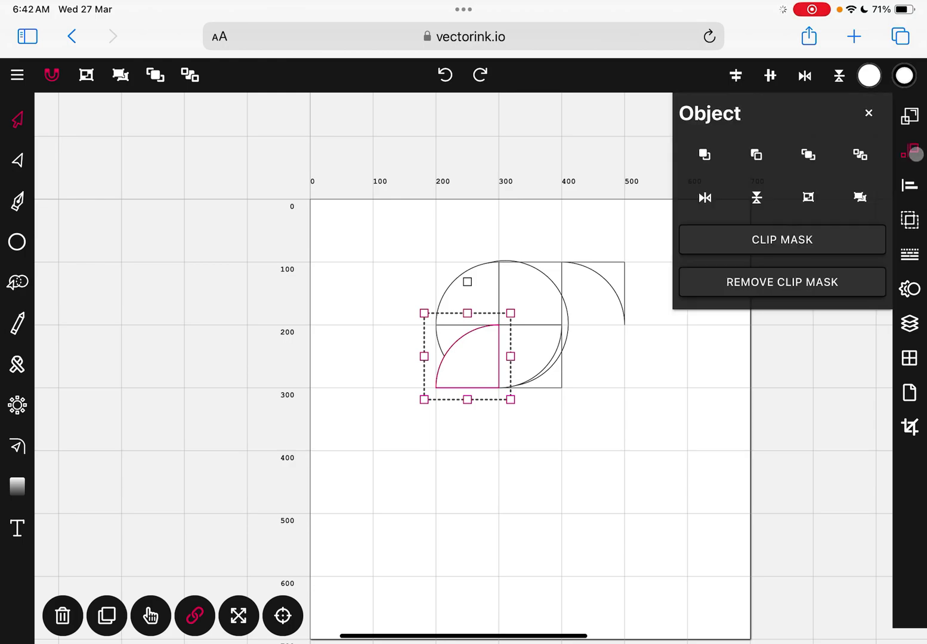
click(717, 200)
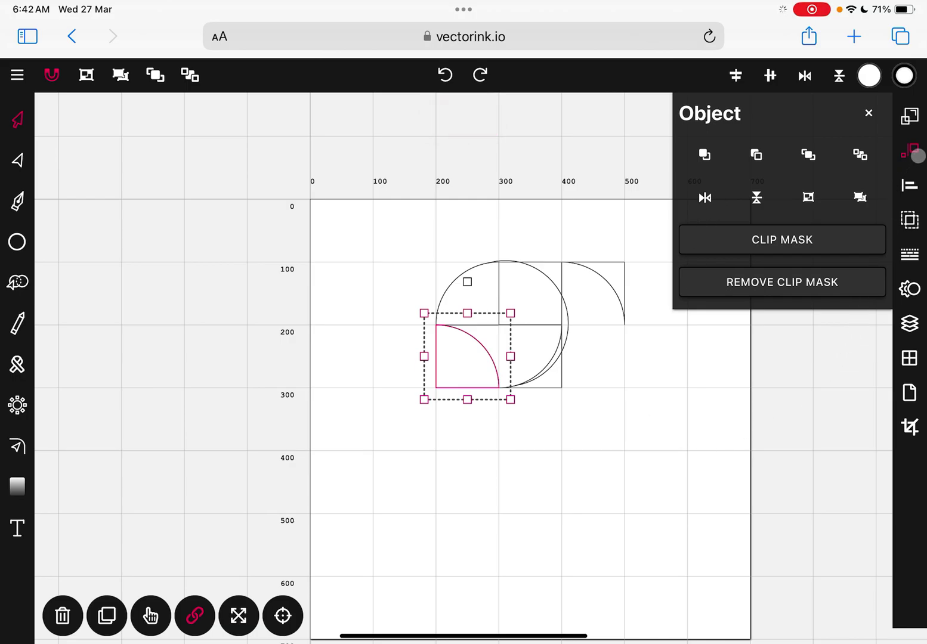
click(915, 152)
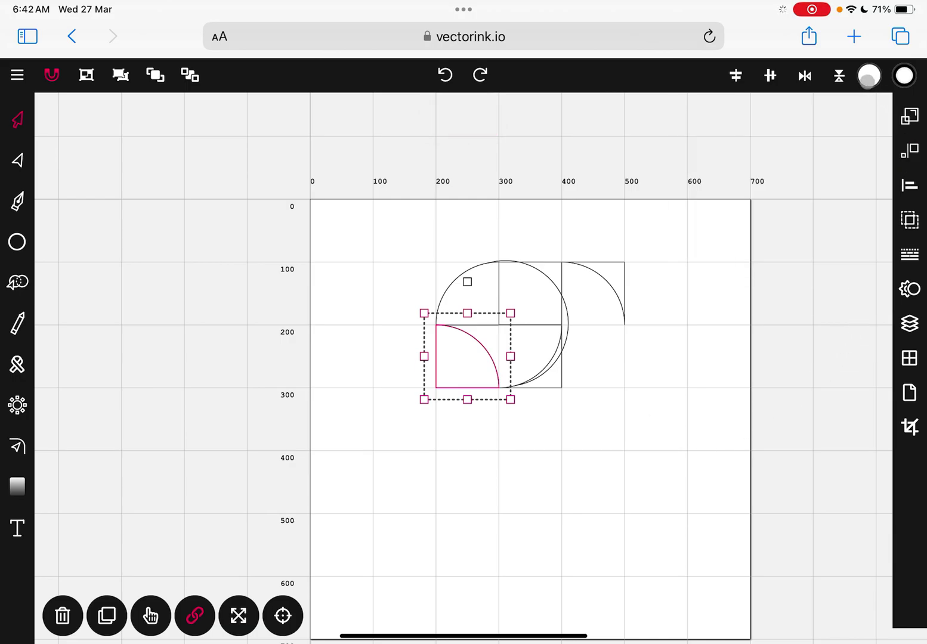
Set the copy's fill opacity to zero so it is transparent
click(464, 360)
drag(878, 373, 686, 372)
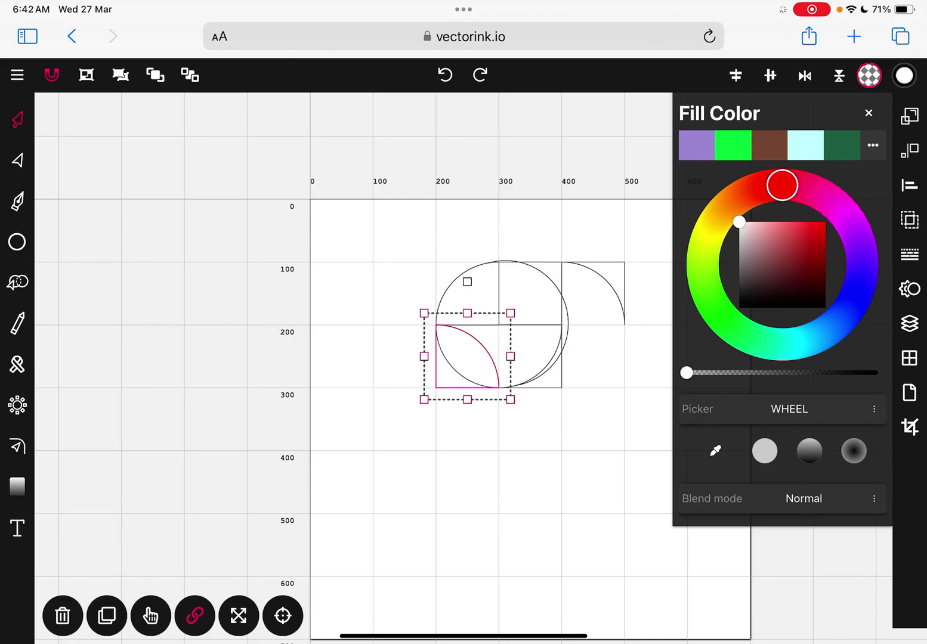
click(908, 116)
key(Escape)
click(868, 113)
scroll(340, 303, up, 3)
scroll(341, 303, up, 2)
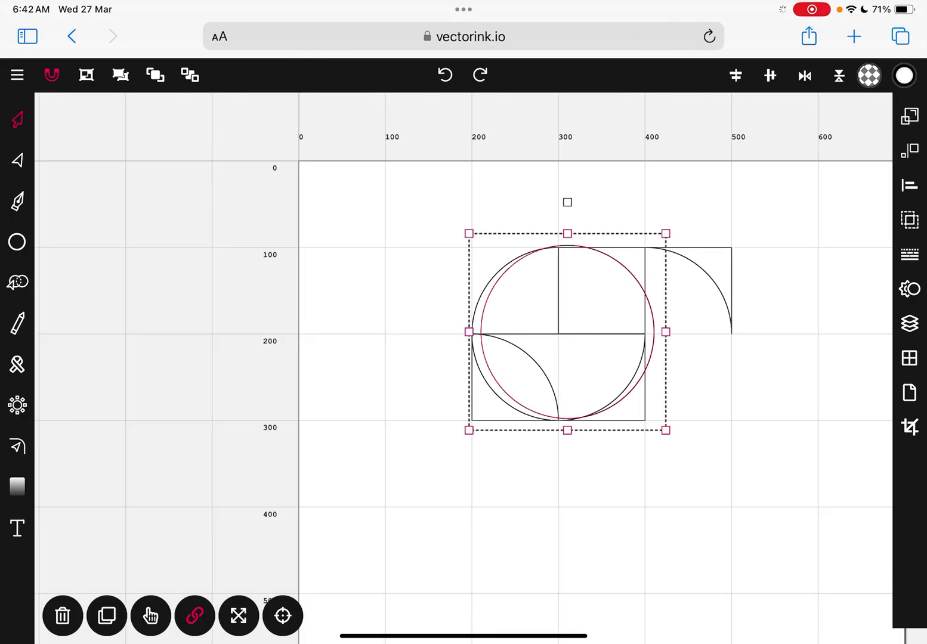
Drag the large guide circle off the page to the left and delete it
drag(567, 332, 257, 331)
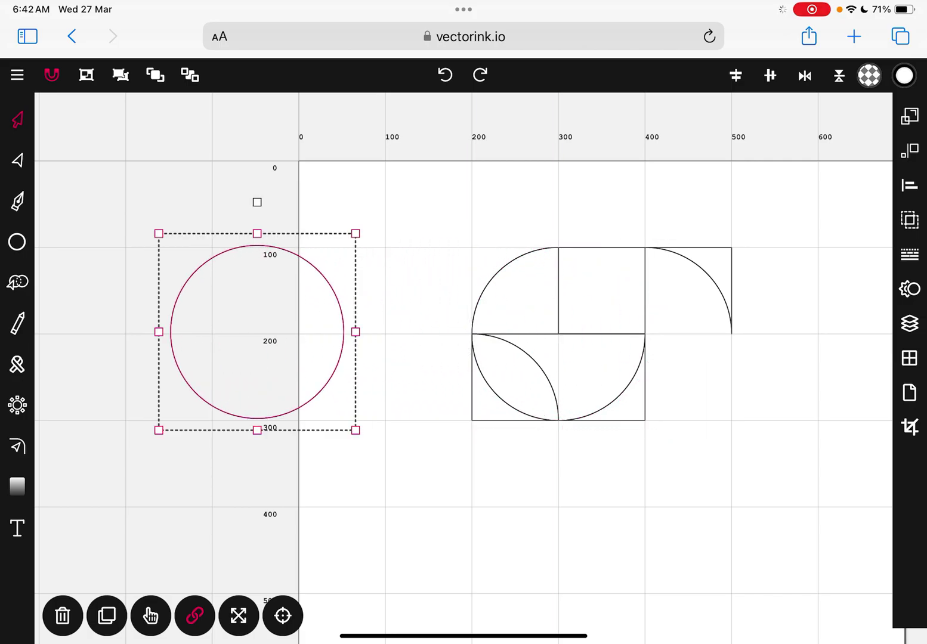
key(Delete)
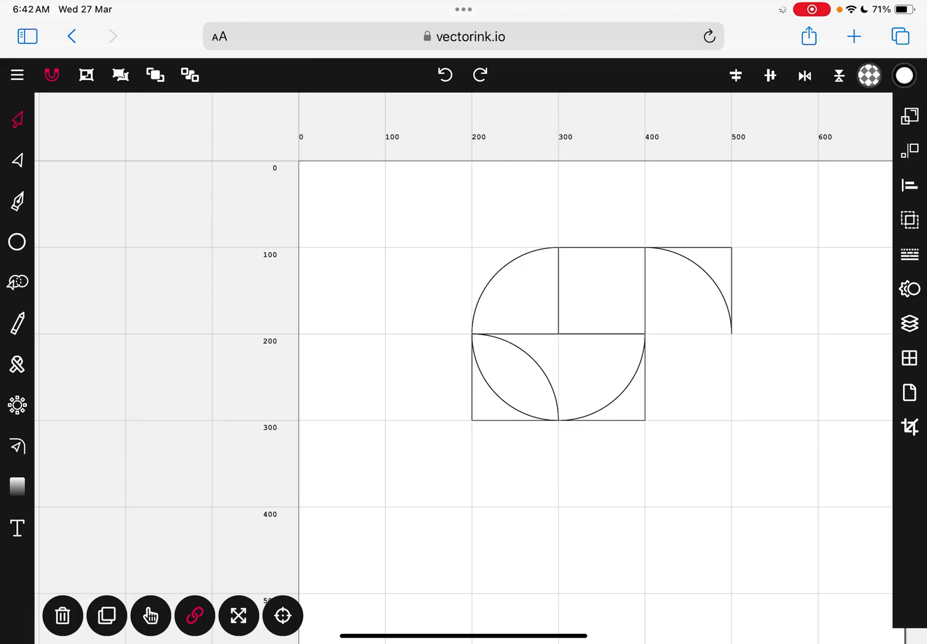
click(533, 359)
click(388, 477)
click(620, 398)
click(387, 477)
click(533, 358)
click(388, 477)
Build a lens shape from the overlap of the lower arcs using Path Builder in add mode
drag(403, 302, 704, 495)
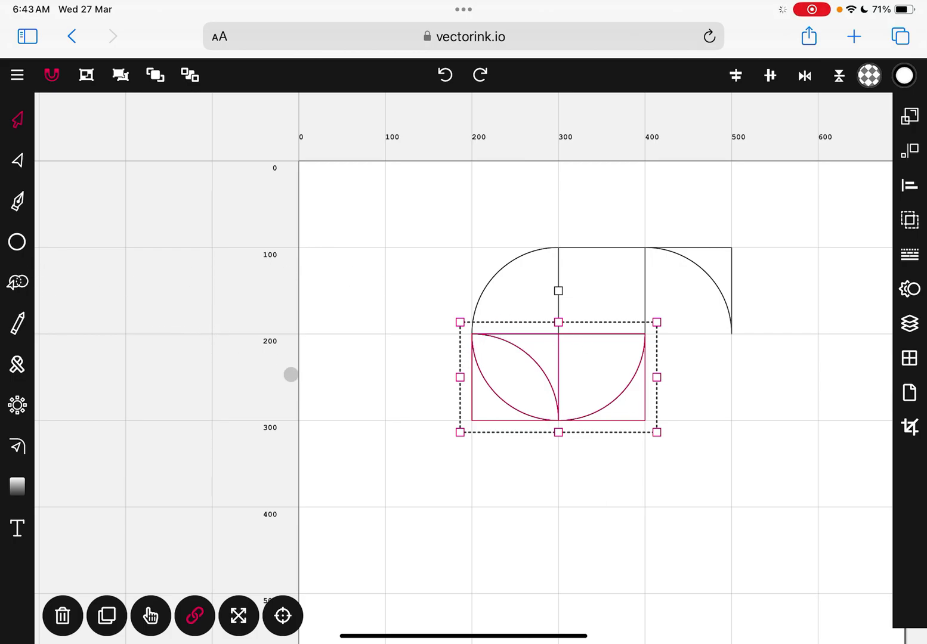
click(18, 282)
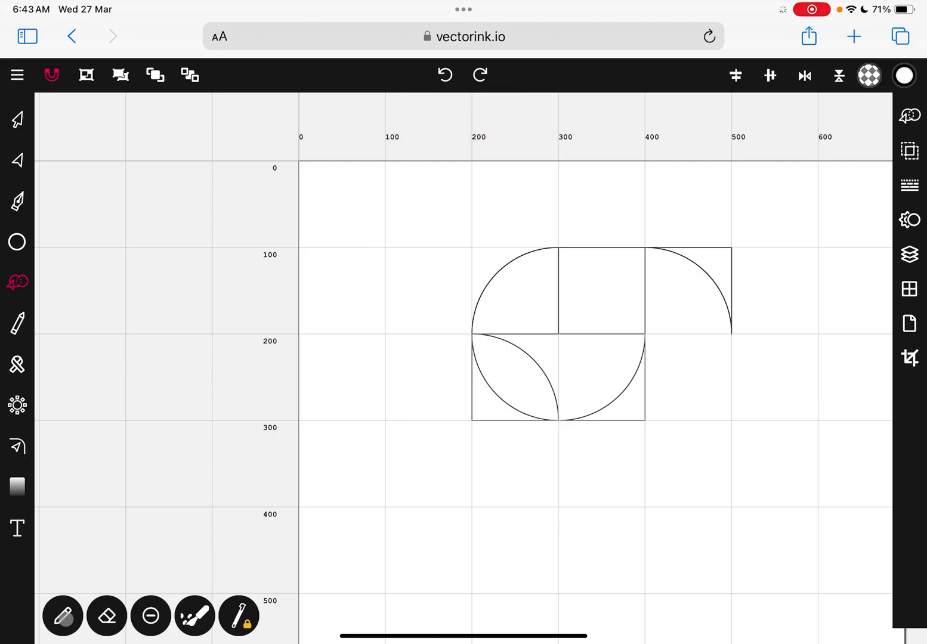
click(64, 617)
click(504, 386)
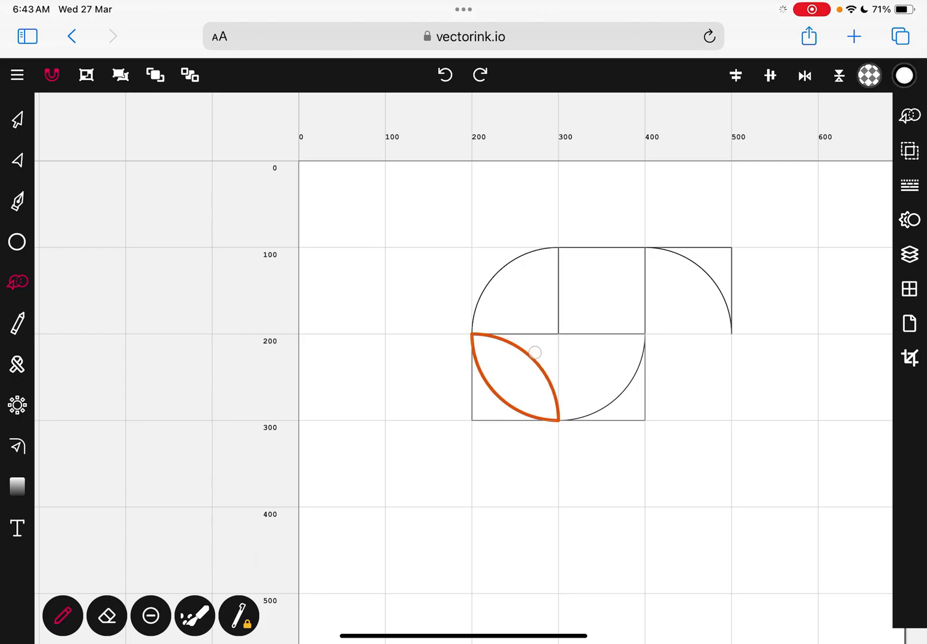
click(532, 358)
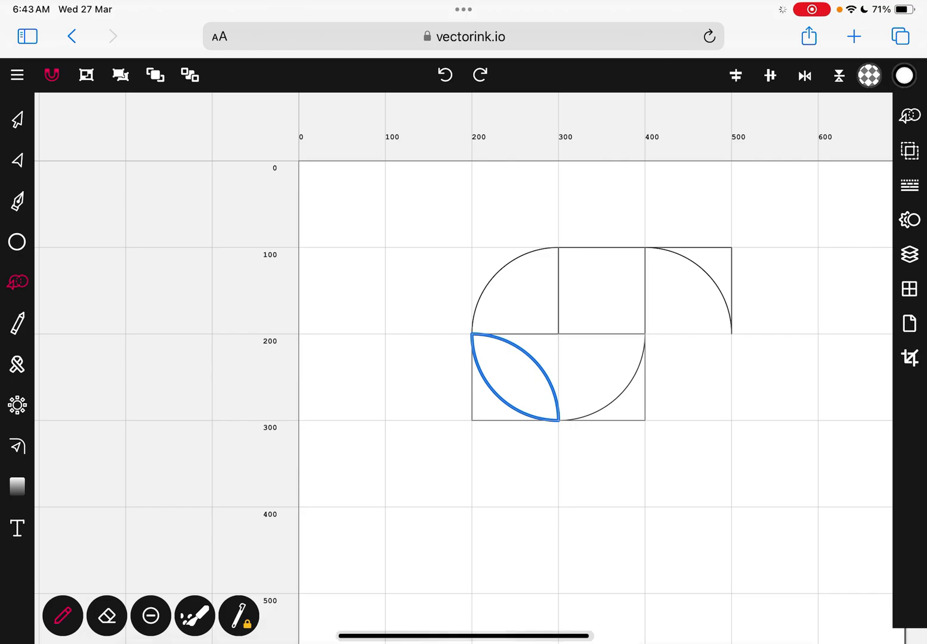
Undo once to restore the guide circle, then select the lens with Constrain on
click(445, 74)
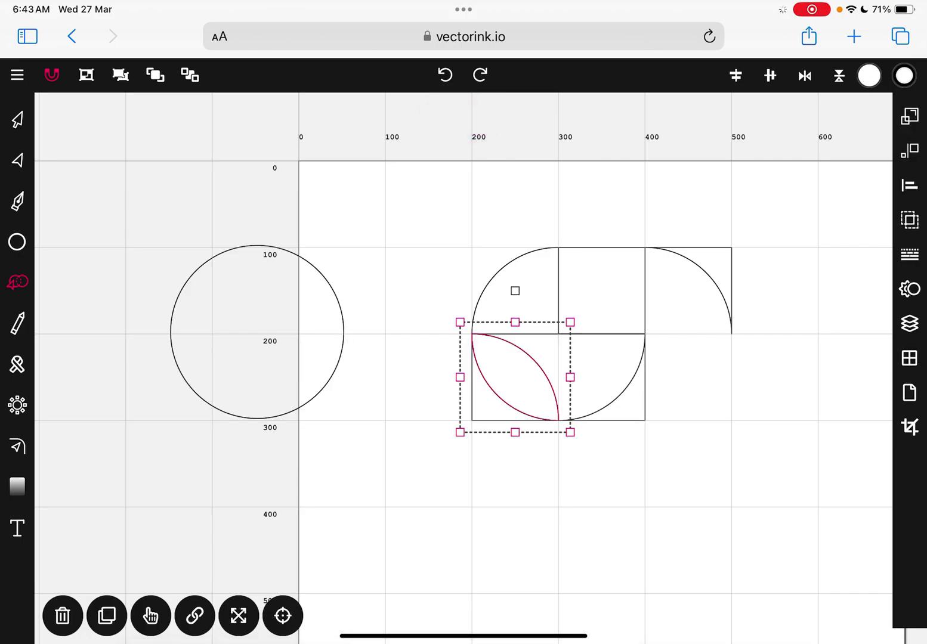
key(Escape)
click(514, 377)
click(194, 616)
Move the lens one square right into the lower-right square and delete the flipped quarter-circle copy
drag(514, 377, 688, 377)
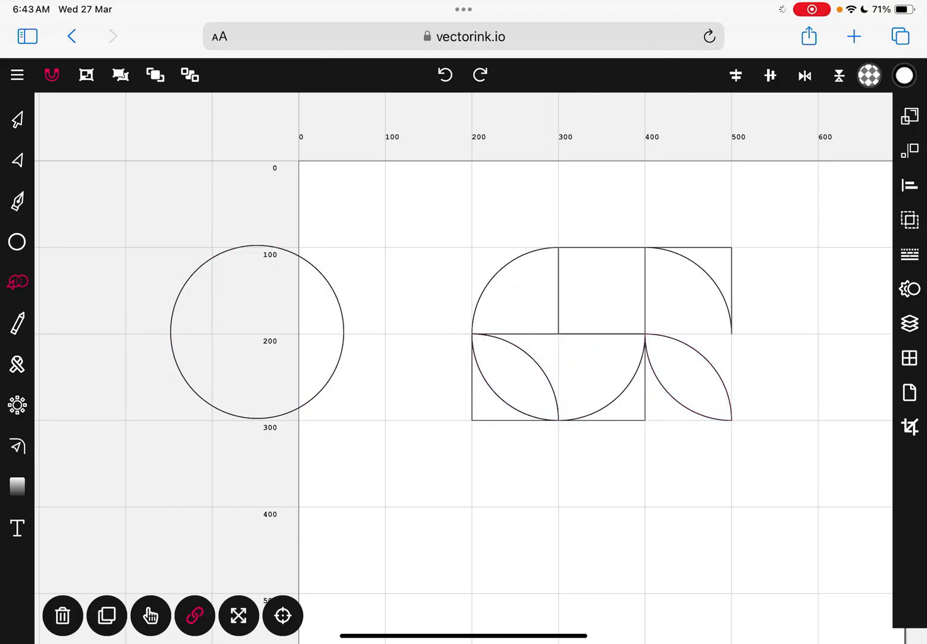
click(492, 398)
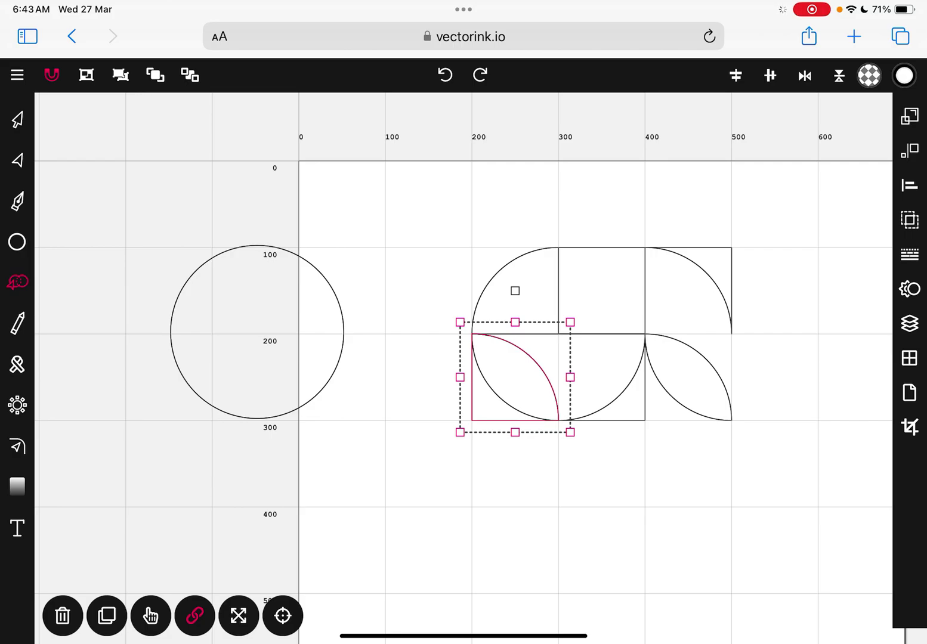
drag(515, 377, 435, 377)
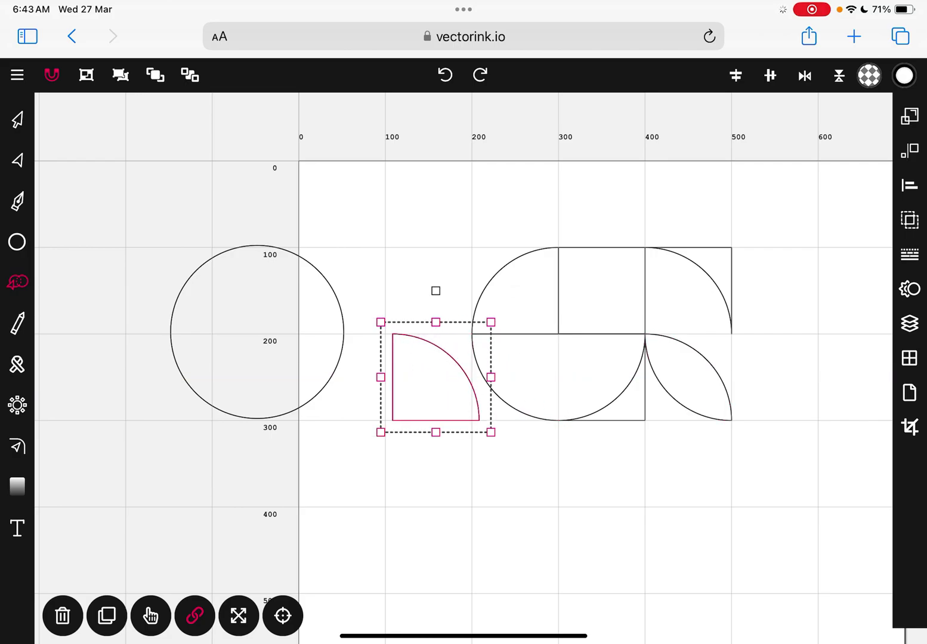
key(Delete)
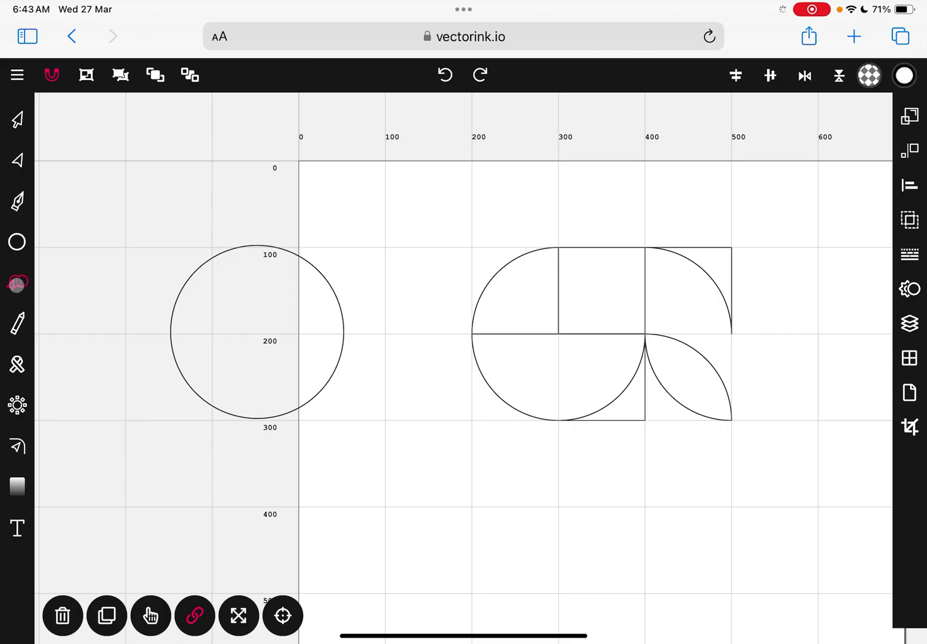
click(18, 282)
click(18, 161)
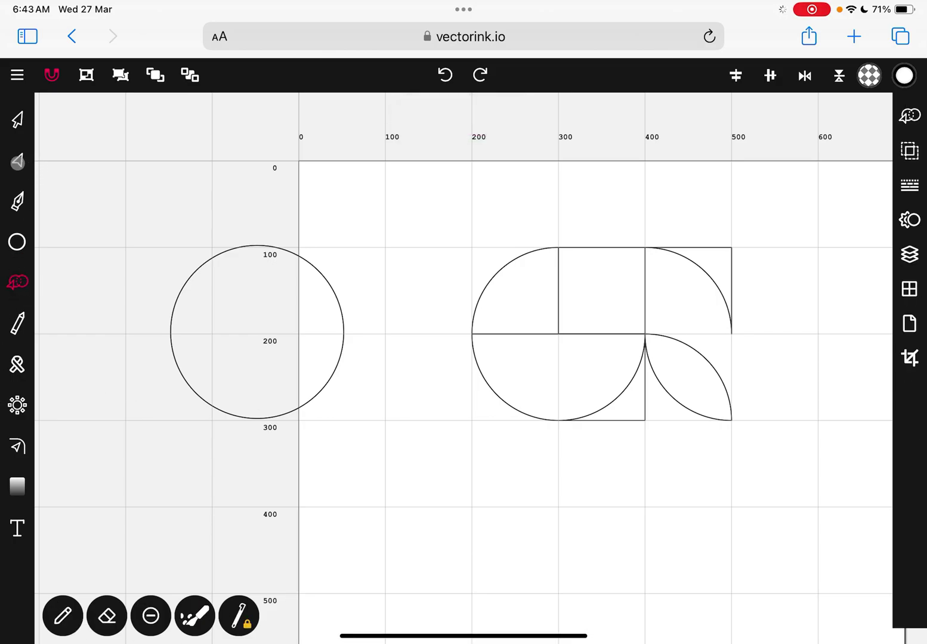
Delete the middle square outline
click(18, 122)
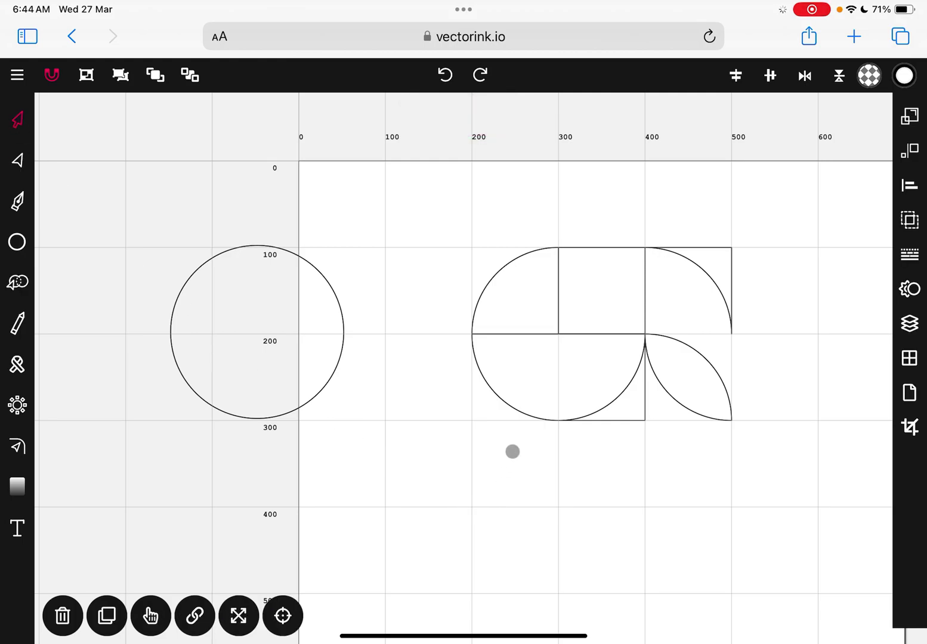
click(640, 407)
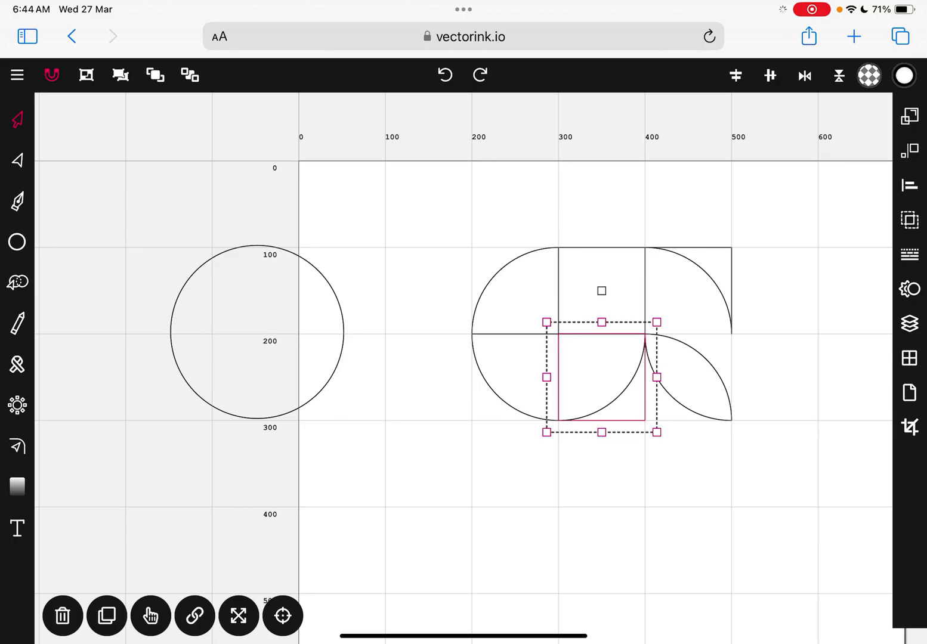
key(Escape)
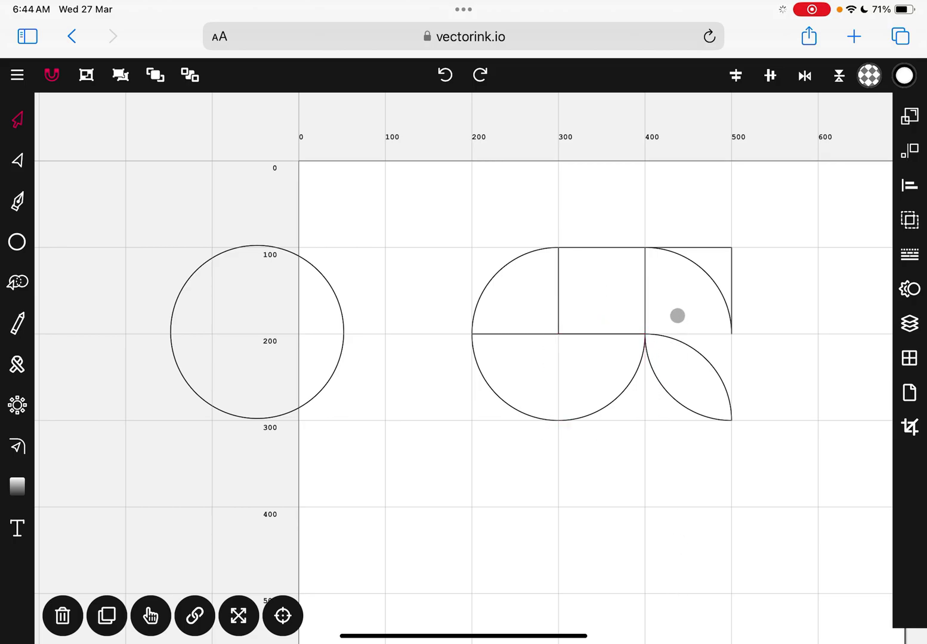
click(645, 286)
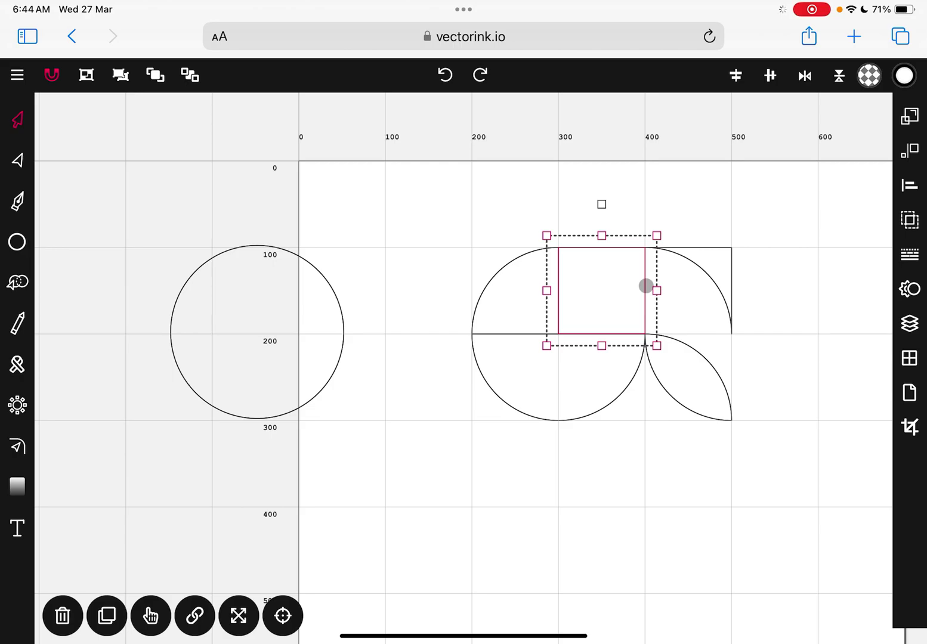
key(Delete)
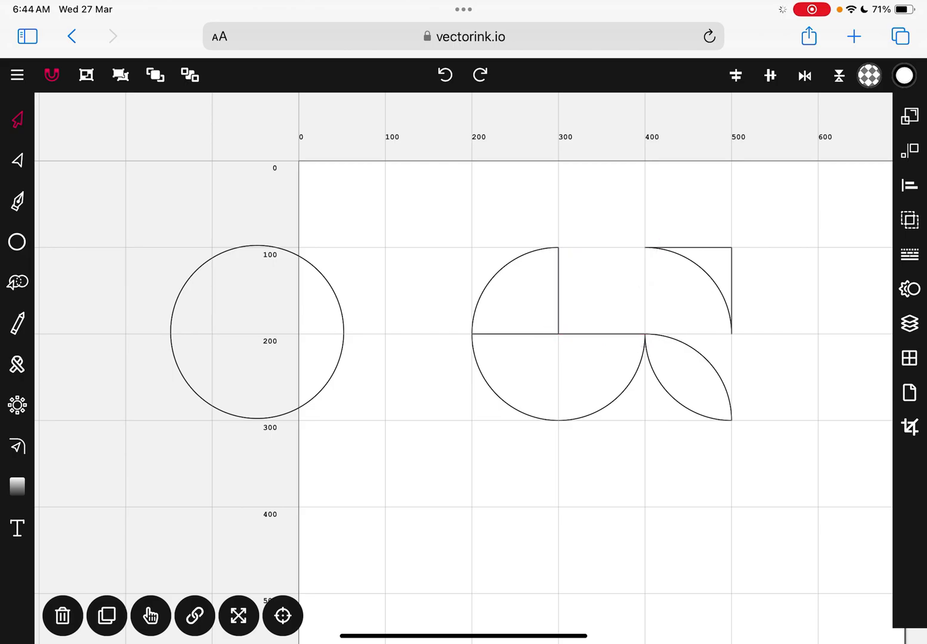
Mirror the top-left quarter-circle horizontally so its curve faces right
click(522, 298)
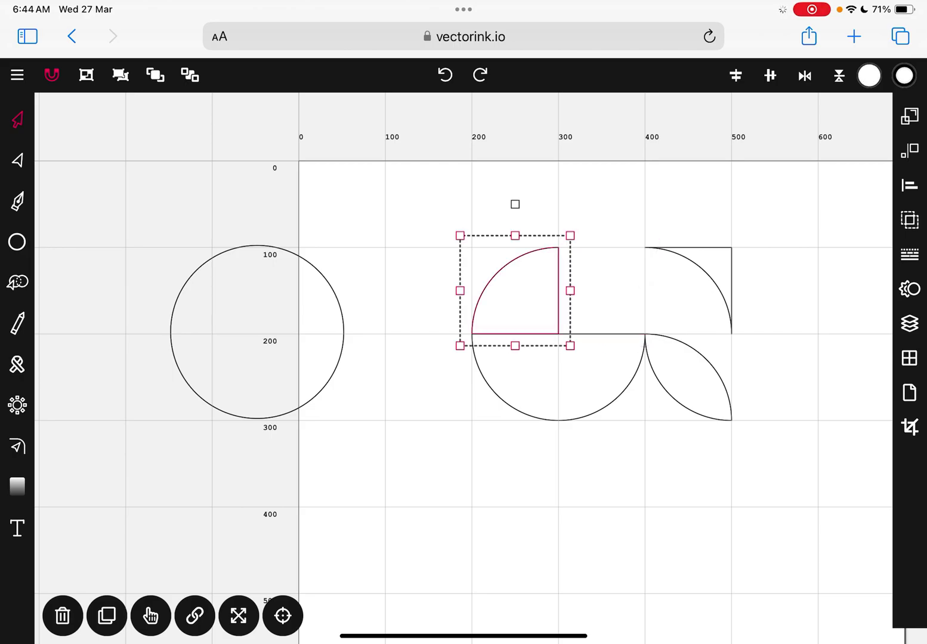
click(910, 150)
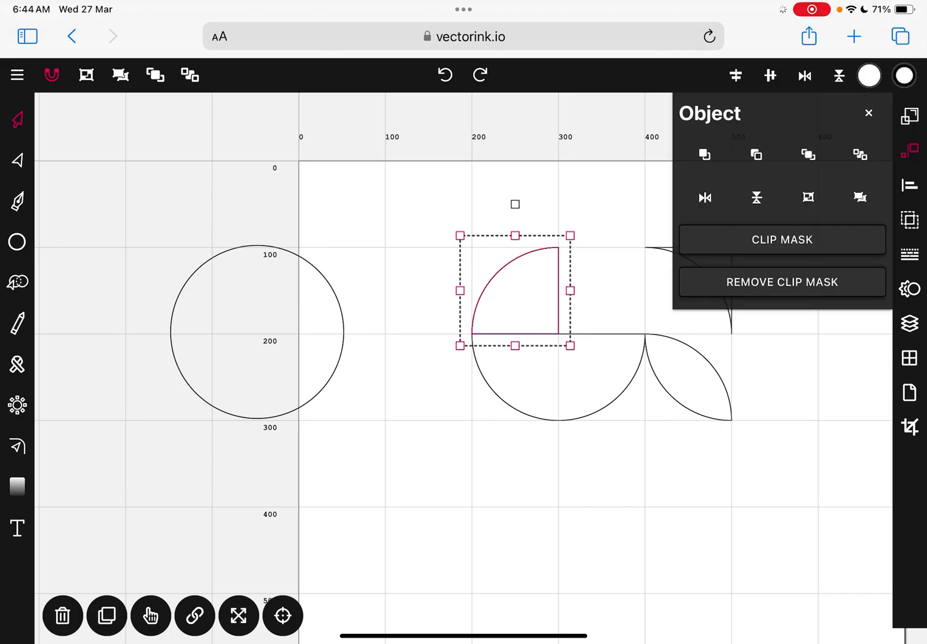
click(705, 197)
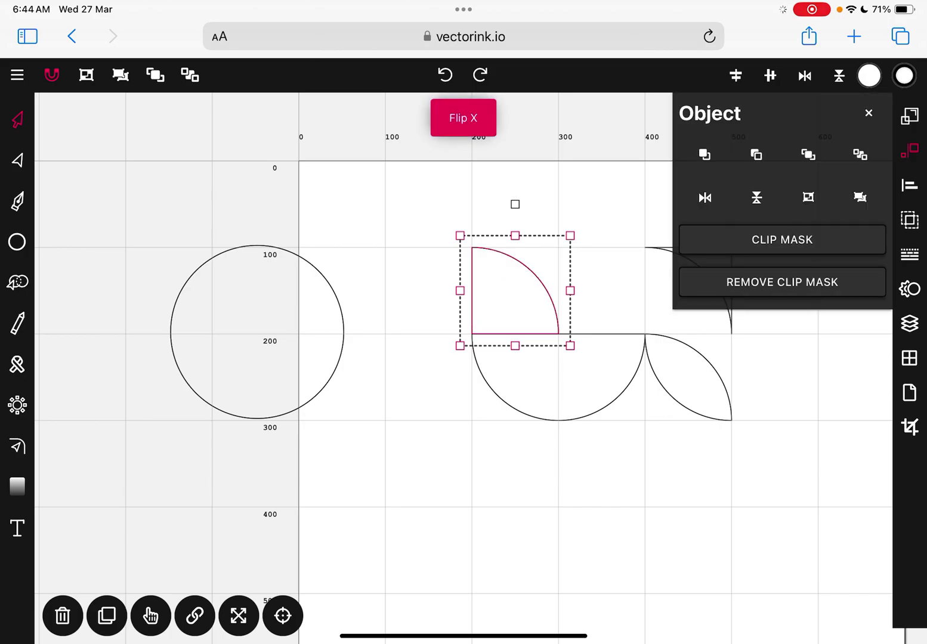
key(Escape)
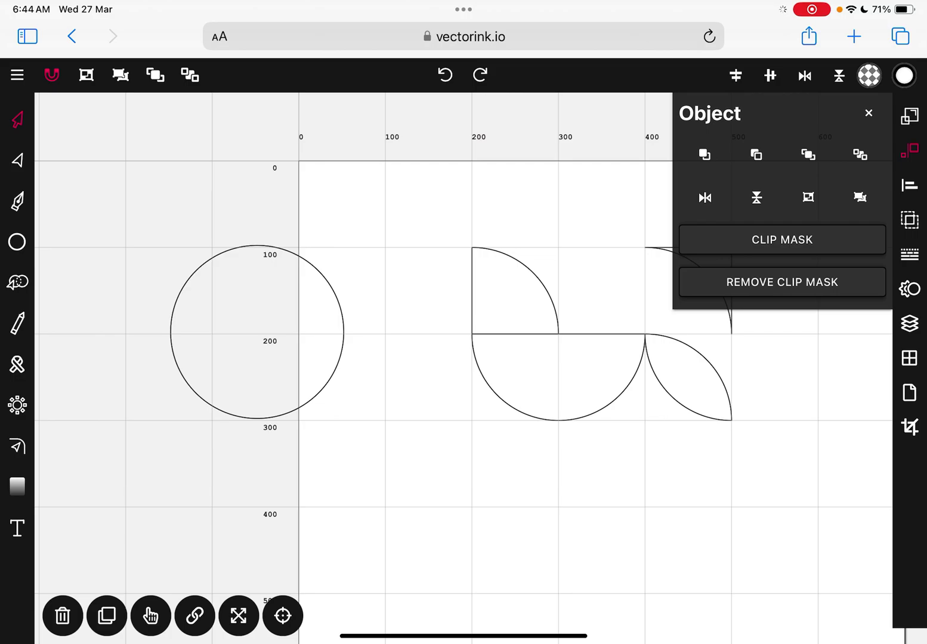
click(868, 113)
scroll(457, 298, up, 3)
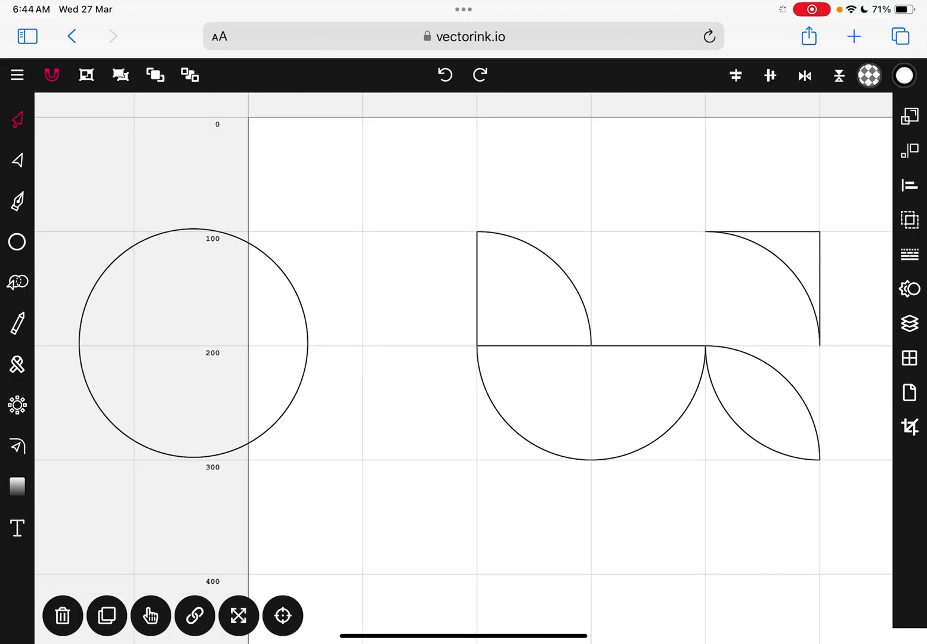
Duplicate the top-right quarter shape and move the copy to the top row's far left
click(786, 263)
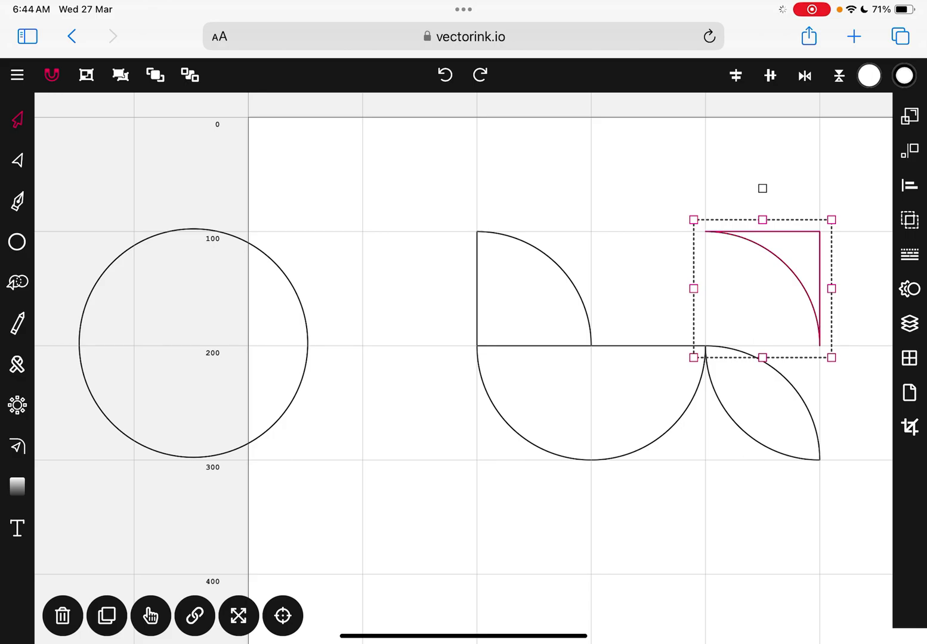
click(107, 615)
click(191, 622)
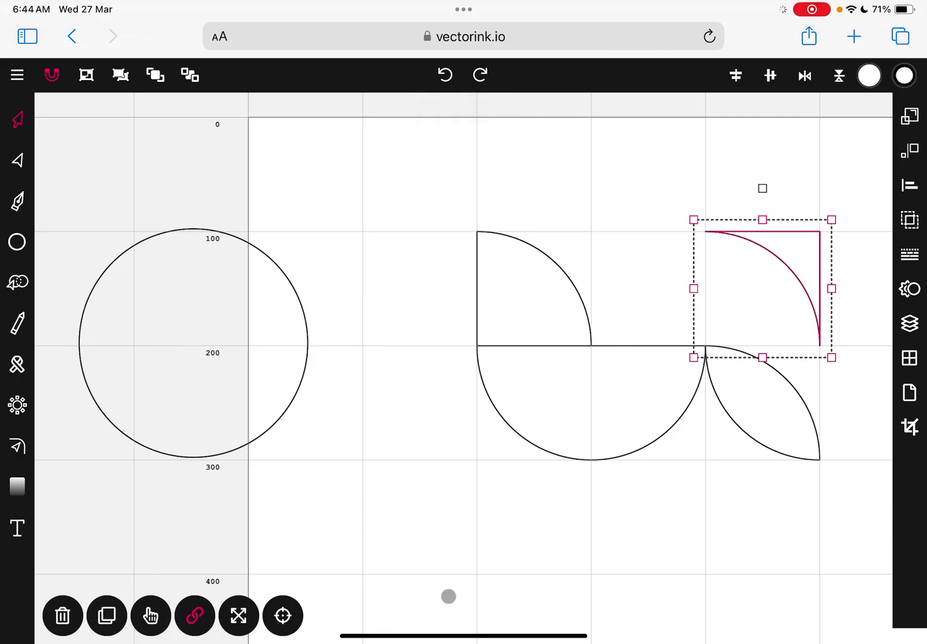
mouse_move(775, 280)
mouse_down()
mouse_move(432, 280)
mouse_move(421, 289)
mouse_up()
click(596, 519)
scroll(479, 297, down, 3)
scroll(480, 297, down, 2)
Move the original quarter shape below the semicircle's right half and mirror it horizontally
click(649, 280)
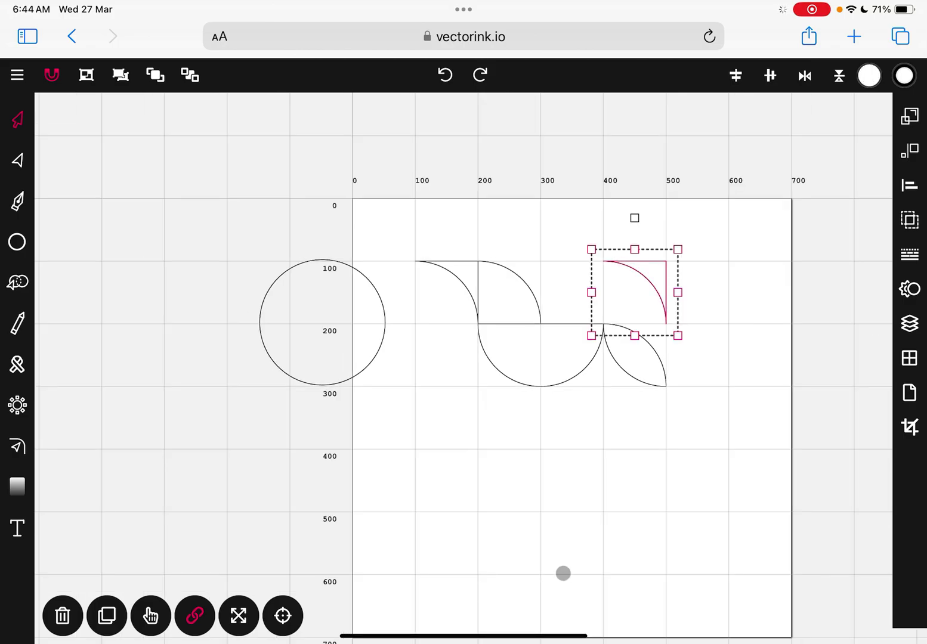
mouse_move(659, 299)
mouse_down()
mouse_move(659, 424)
mouse_move(635, 354)
mouse_up()
click(572, 417)
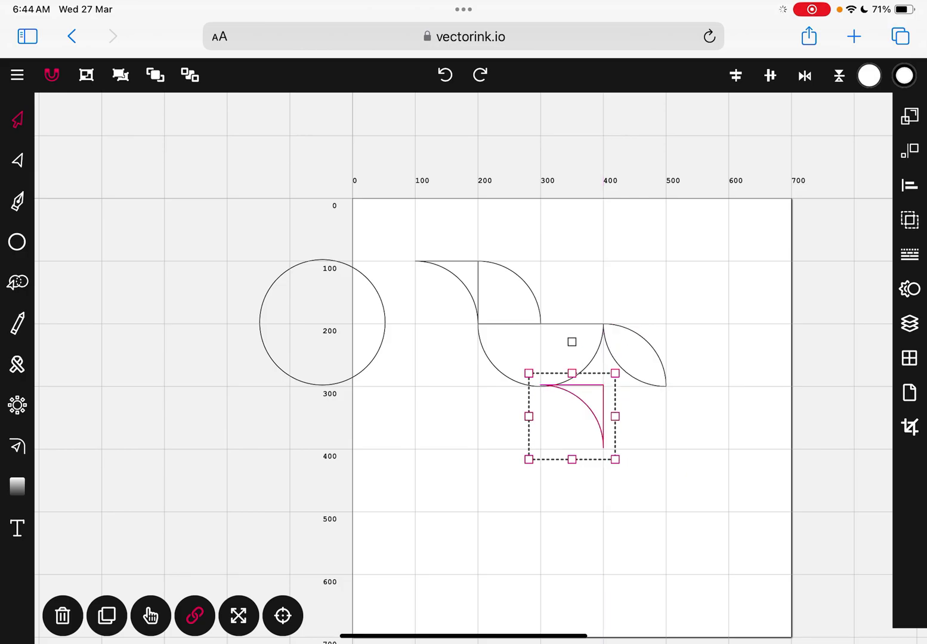
mouse_move(573, 418)
mouse_down()
mouse_move(635, 355)
mouse_move(573, 420)
mouse_up()
scroll(460, 358, up, 3)
scroll(459, 358, up, 2)
click(909, 151)
click(704, 197)
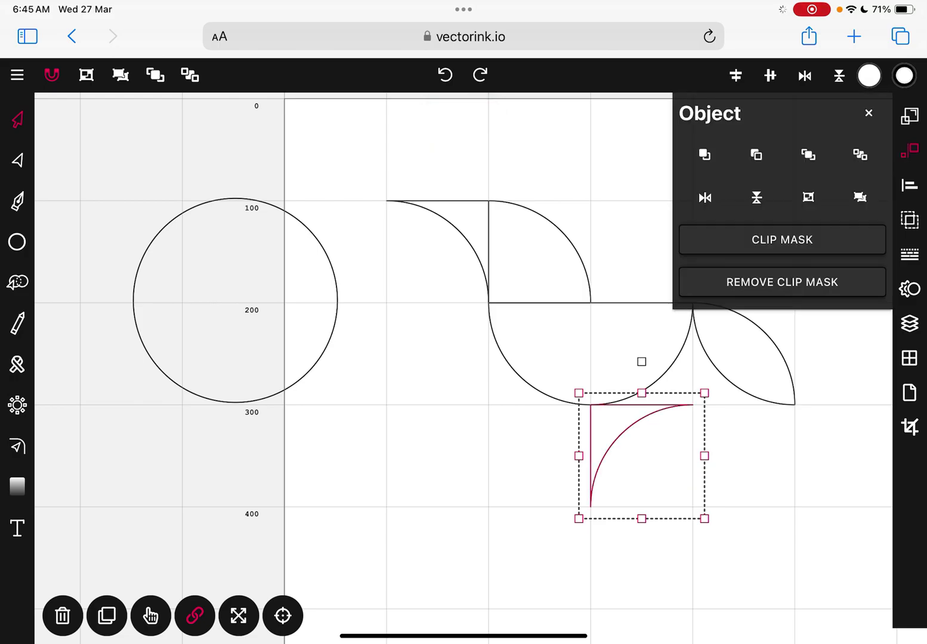
Move the leaf left so it overlaps the semicircle's right half
click(868, 113)
key(Escape)
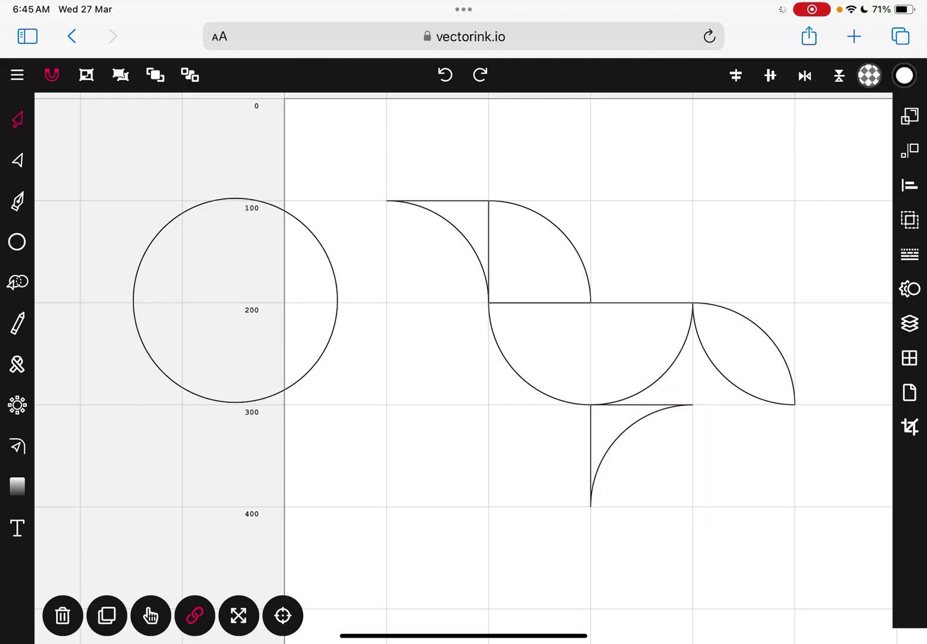
click(743, 354)
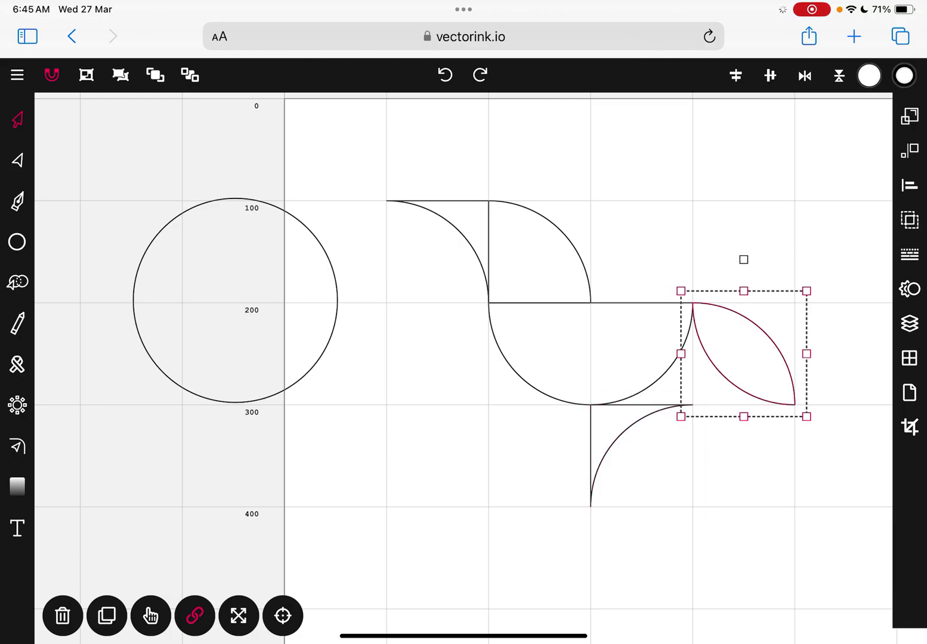
drag(743, 347, 643, 319)
click(807, 350)
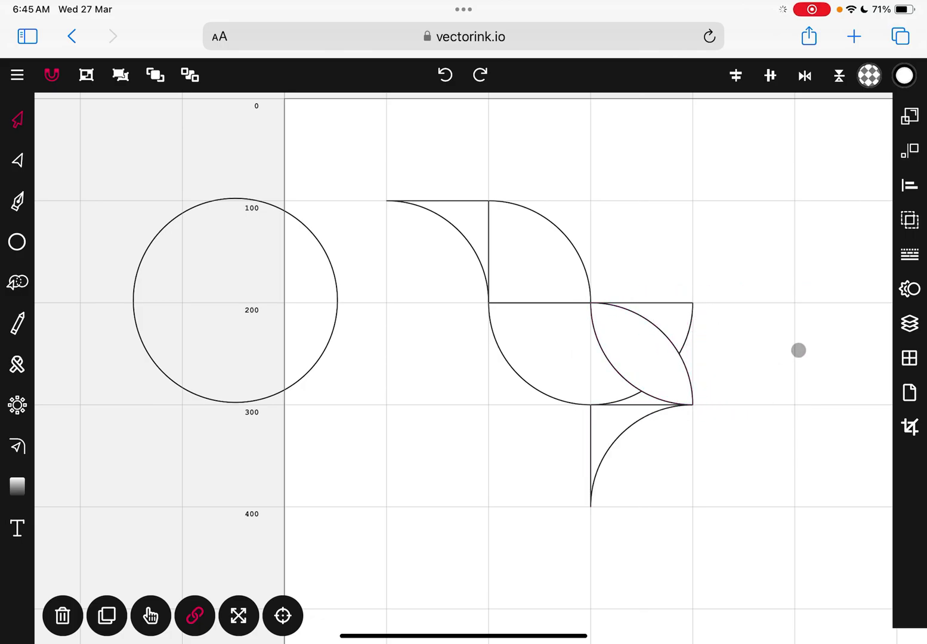
Duplicate the leaf, mirror the copy horizontally, and place it up and to the right
click(659, 339)
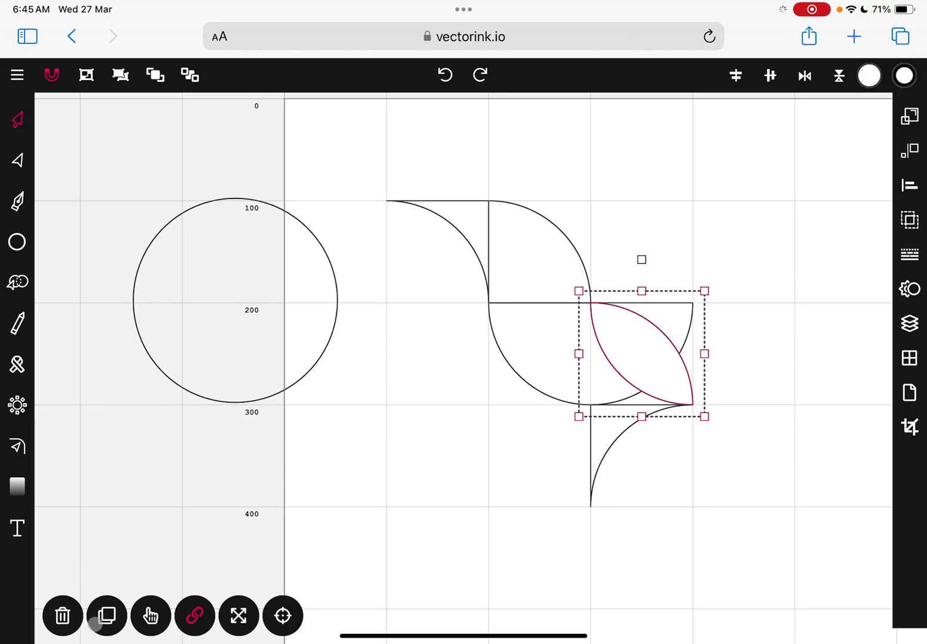
click(106, 617)
drag(685, 407, 691, 297)
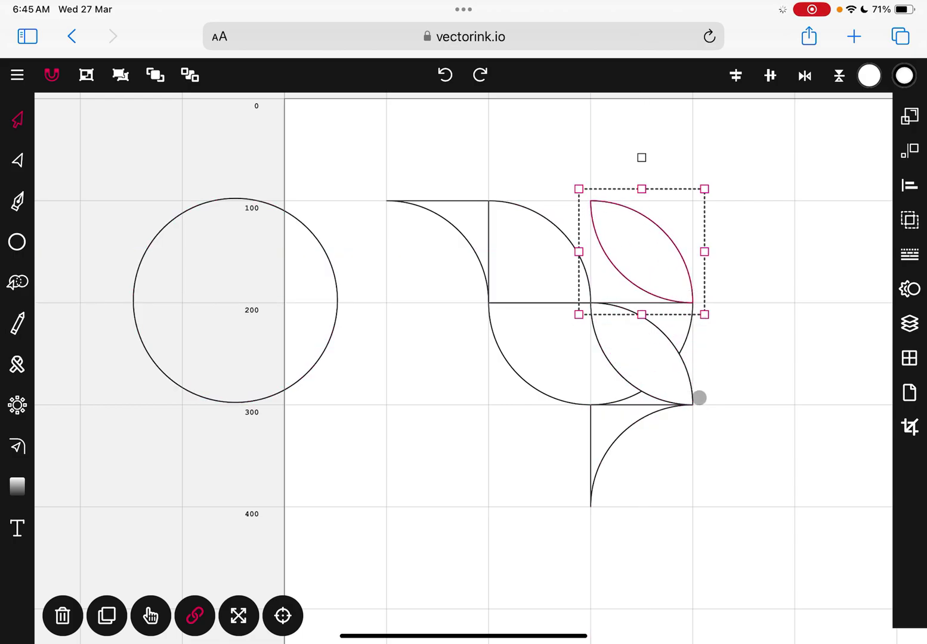
click(910, 152)
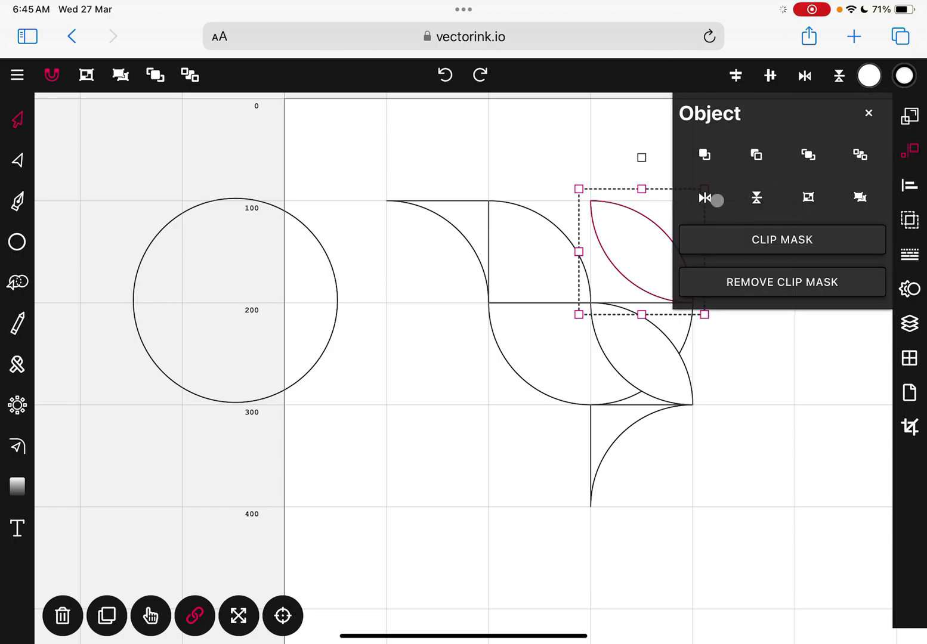
click(714, 198)
click(909, 150)
drag(641, 252, 743, 252)
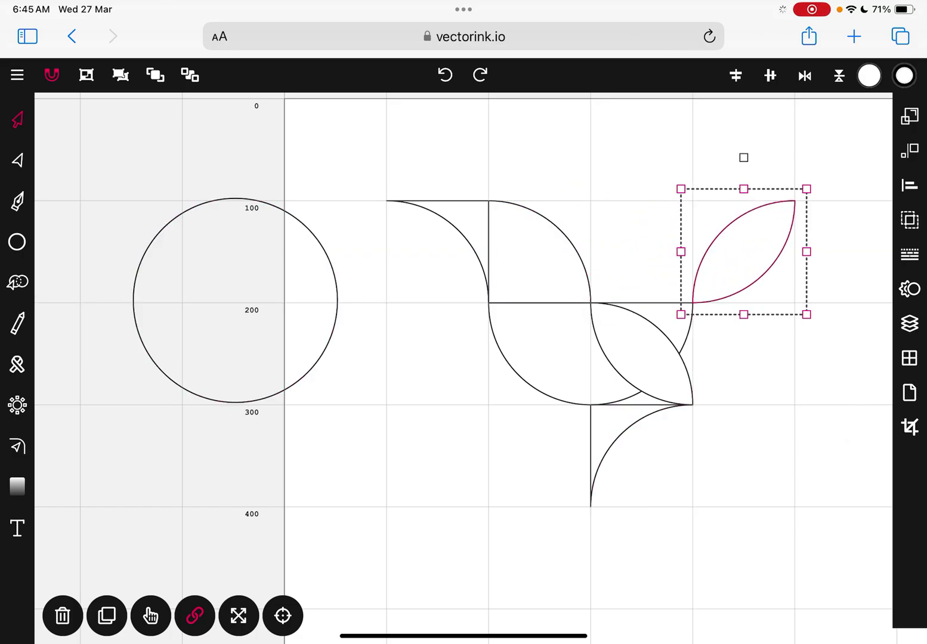
click(805, 506)
Marquee-select the leftover guide circle beside the page and delete it
scroll(546, 369, down, 3)
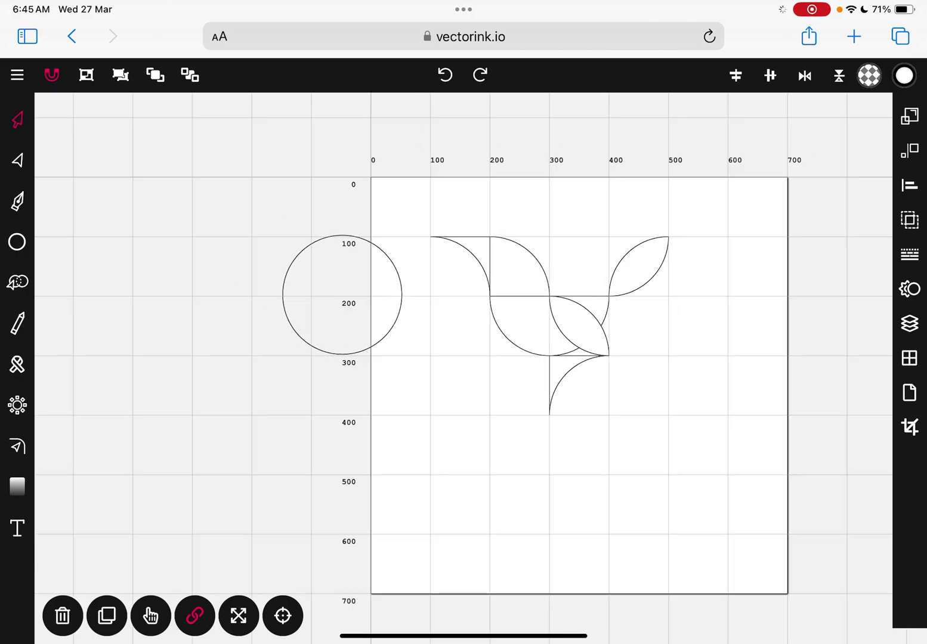
drag(242, 216, 429, 404)
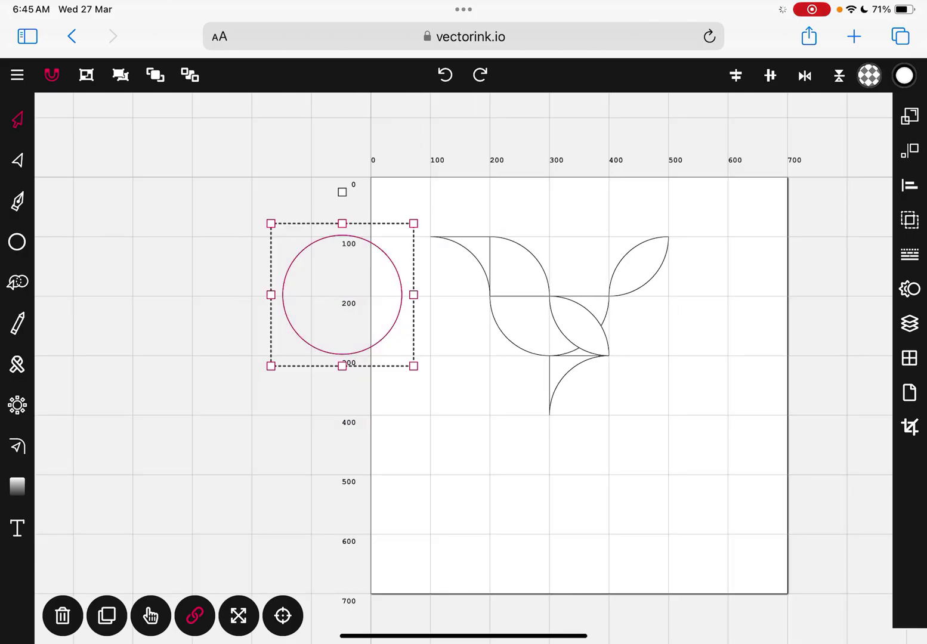
key(Delete)
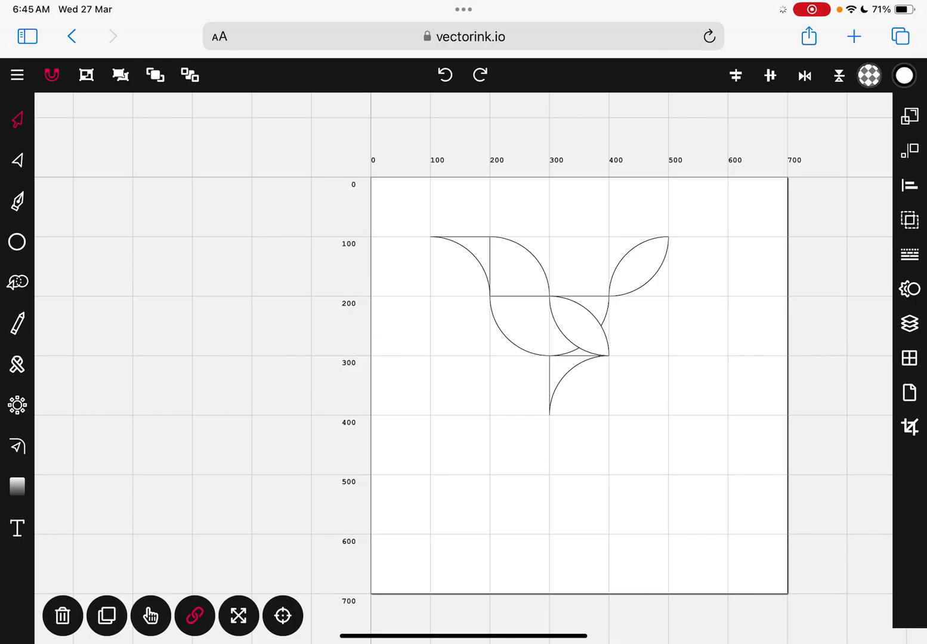
scroll(530, 248, up, 5)
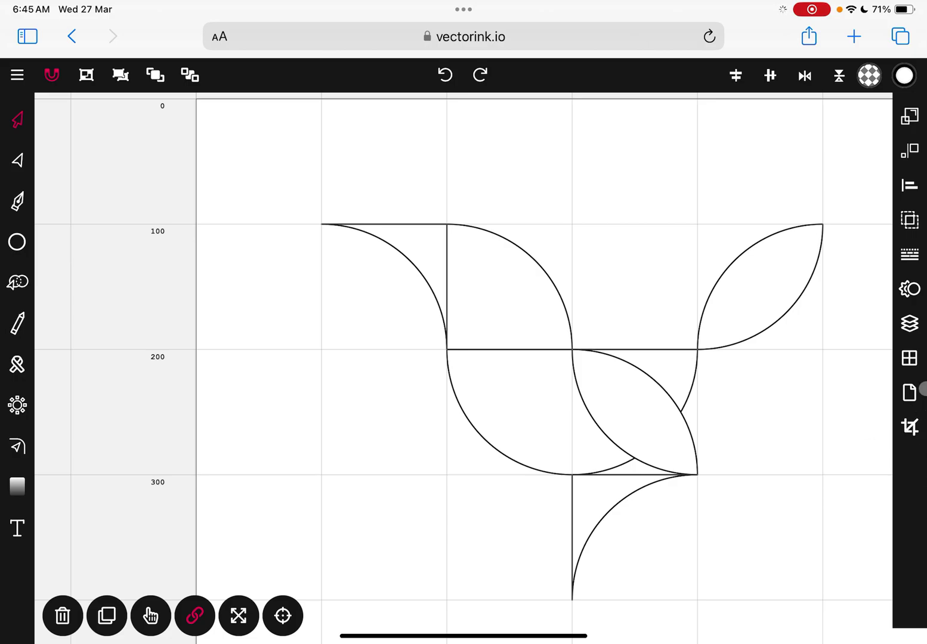
click(907, 358)
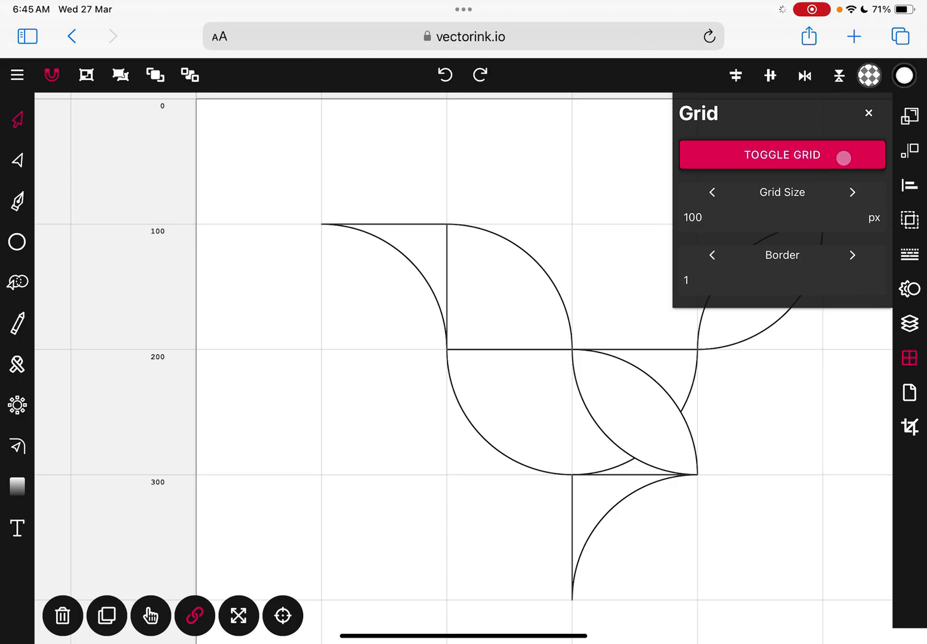
Turn off the grid lines and close the Grid panel
click(843, 158)
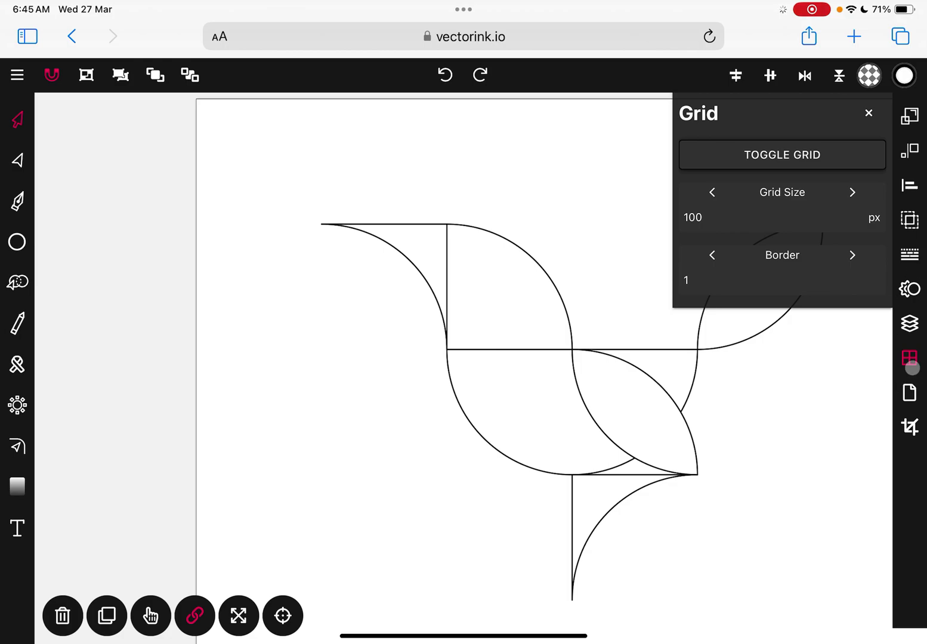
click(909, 357)
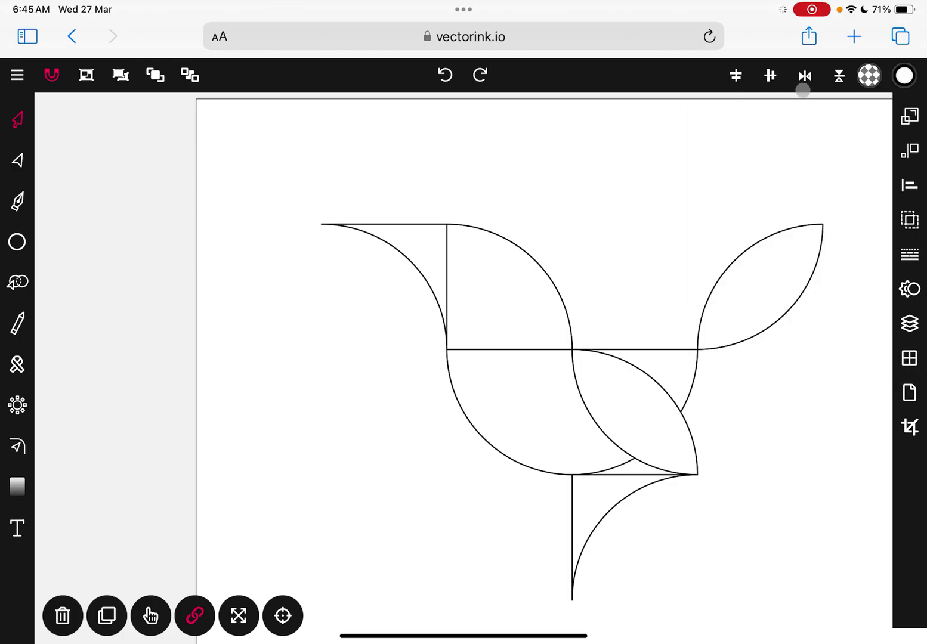
click(430, 229)
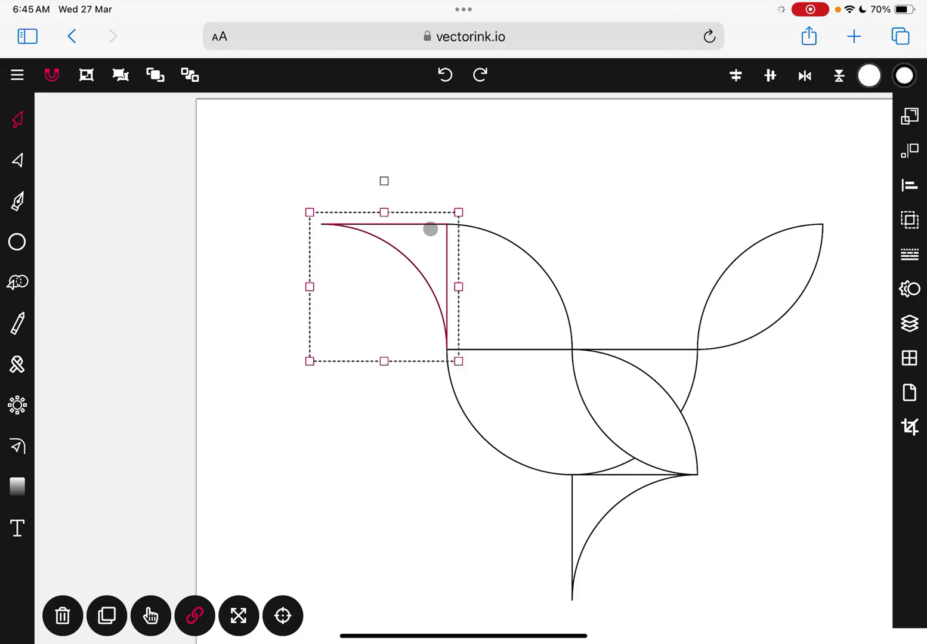
Load the navy, teal, mint, yellow and red library palette into the fill colour swatches
click(869, 75)
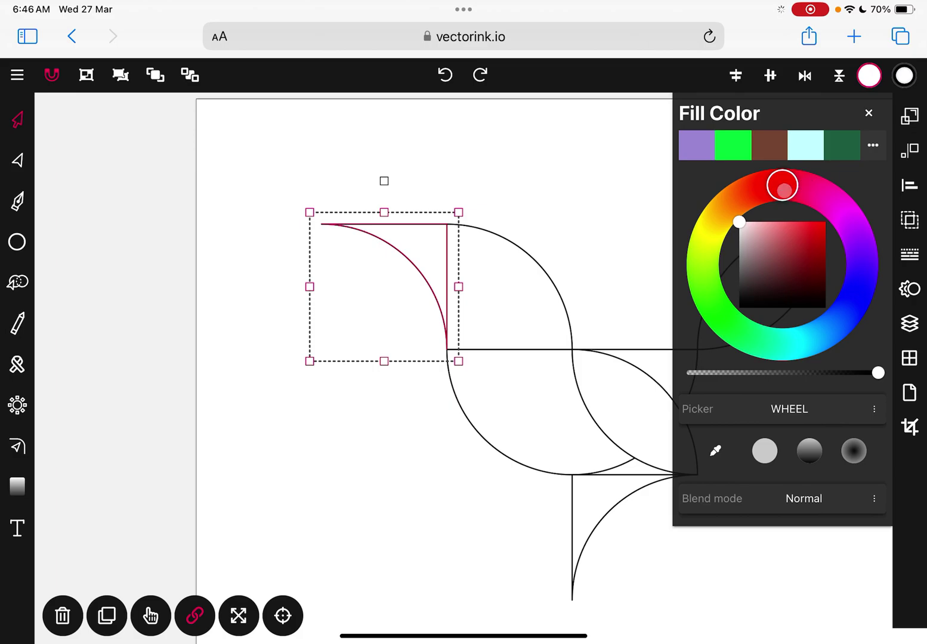
click(873, 146)
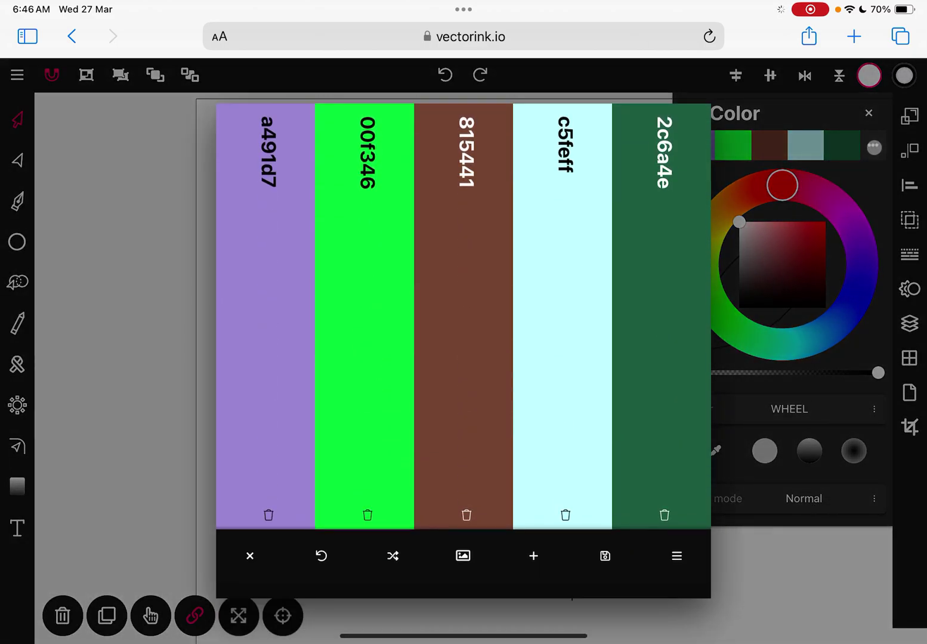
click(674, 555)
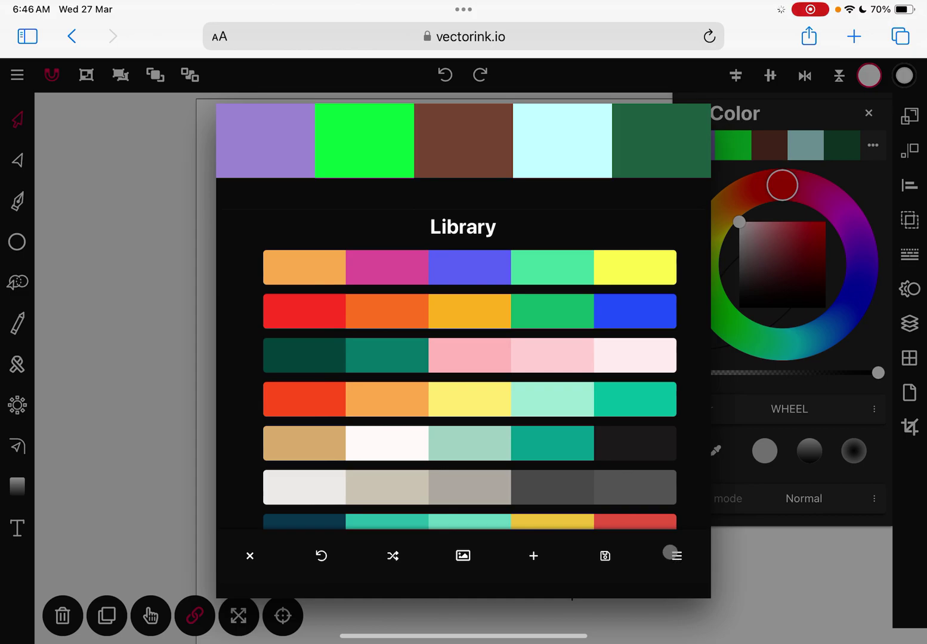
scroll(670, 551, down, 3)
scroll(469, 357, down, 1)
click(470, 337)
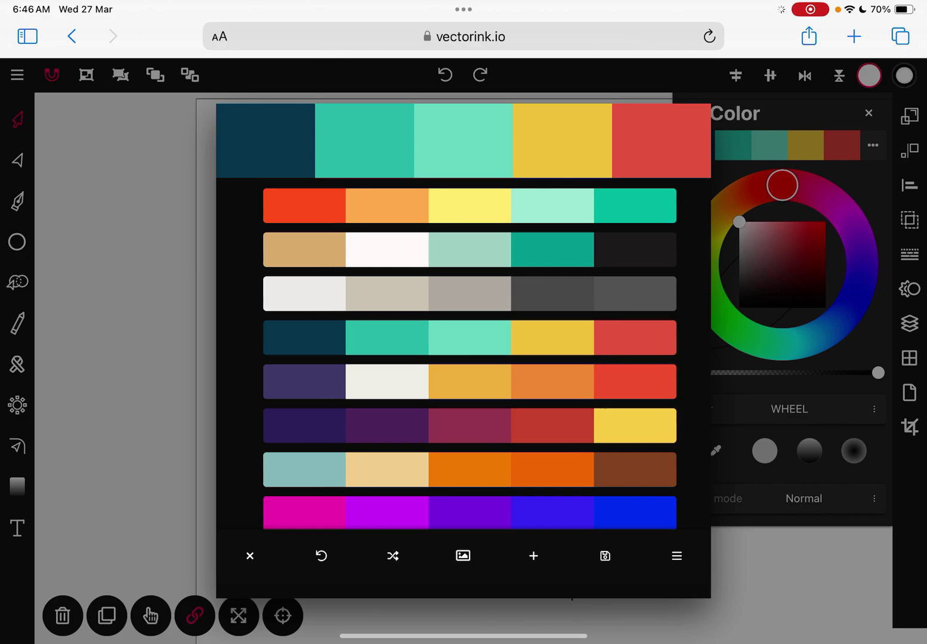
key(Escape)
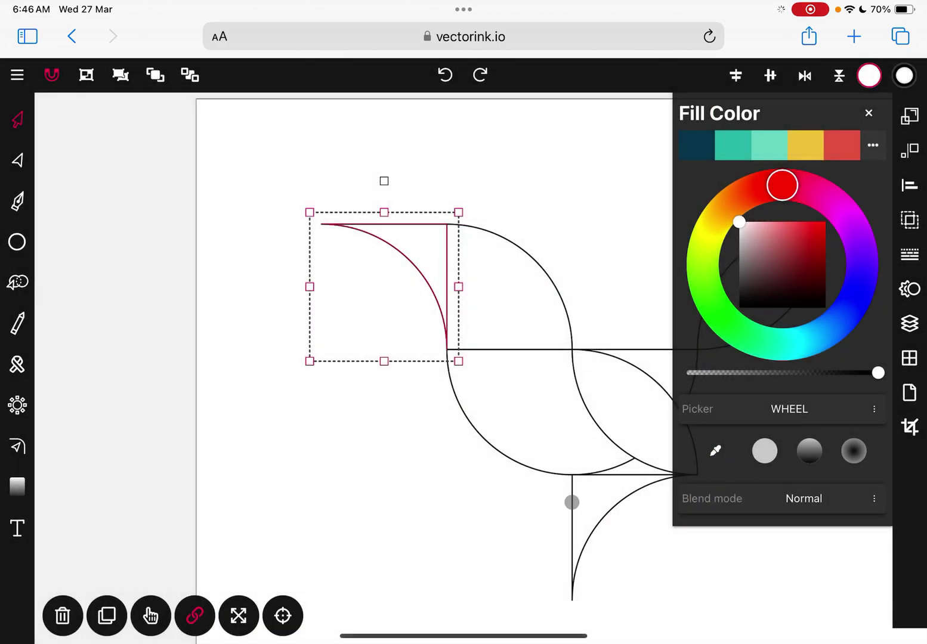
Fill the beak yellow, the neighbouring quarter-circle mint and the lower body arc teal
click(805, 132)
click(540, 299)
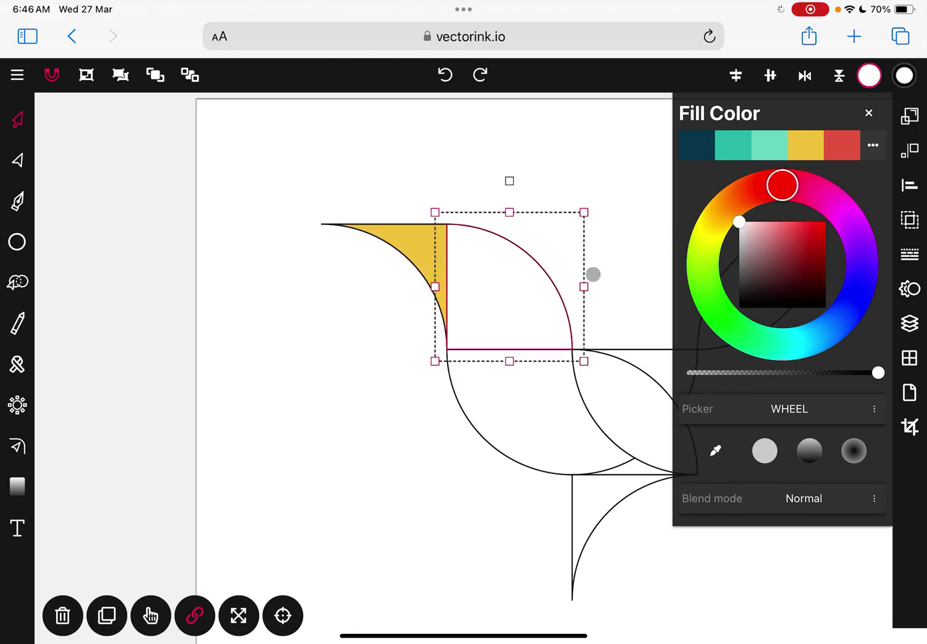
click(763, 151)
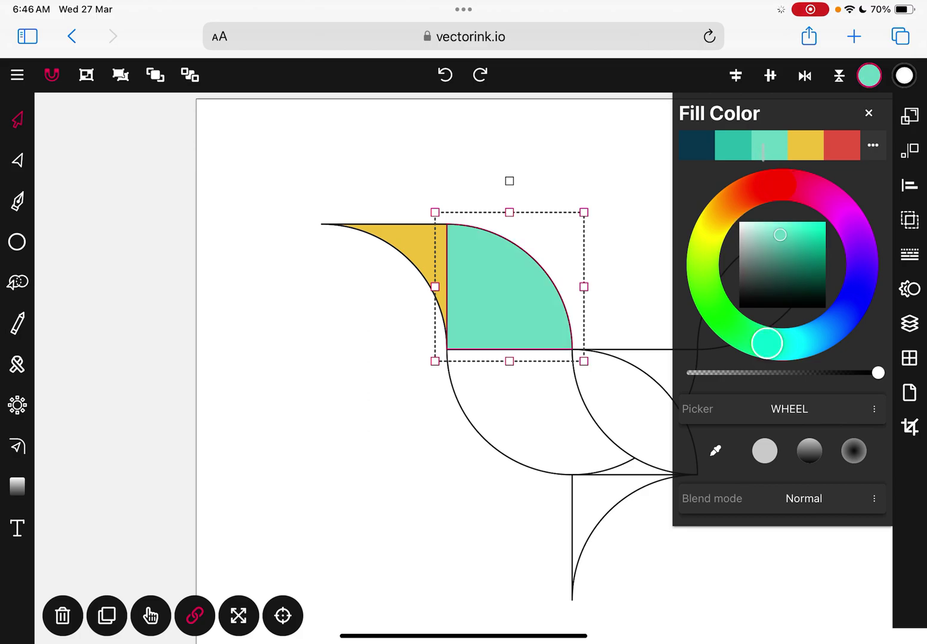
click(479, 431)
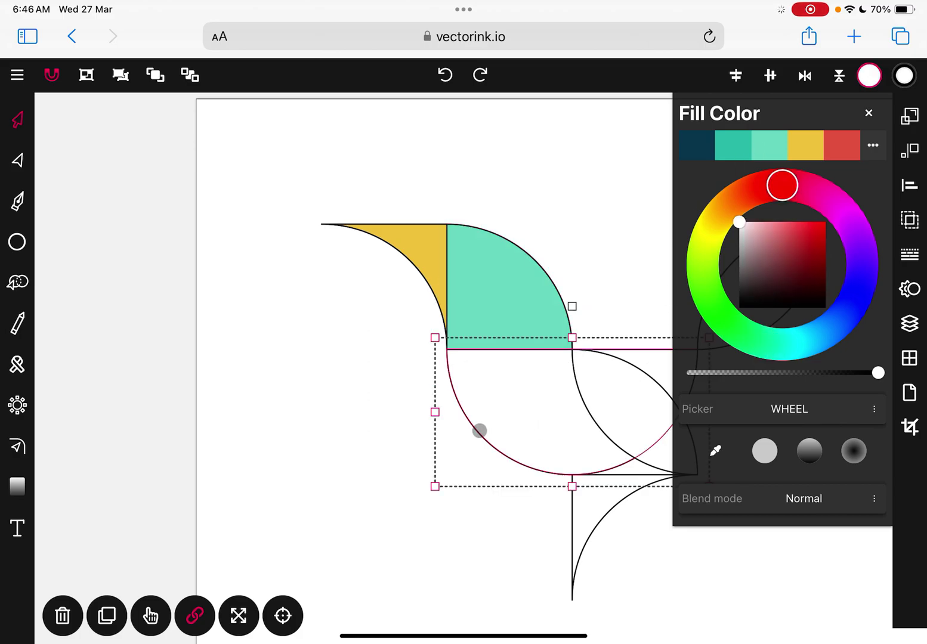
click(728, 147)
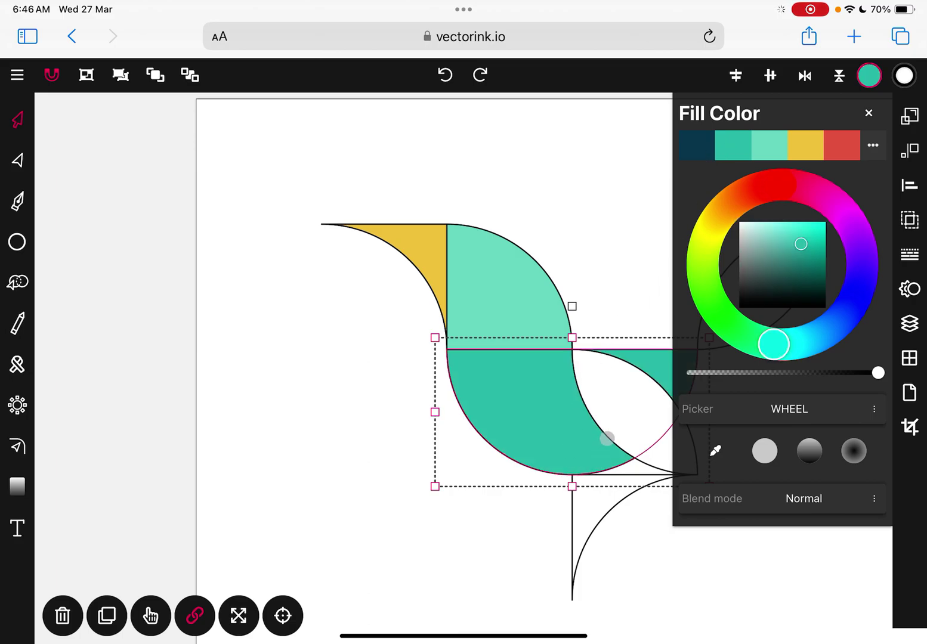
Fill the crescent beside the body and the right wing leaf with dark navy
click(606, 438)
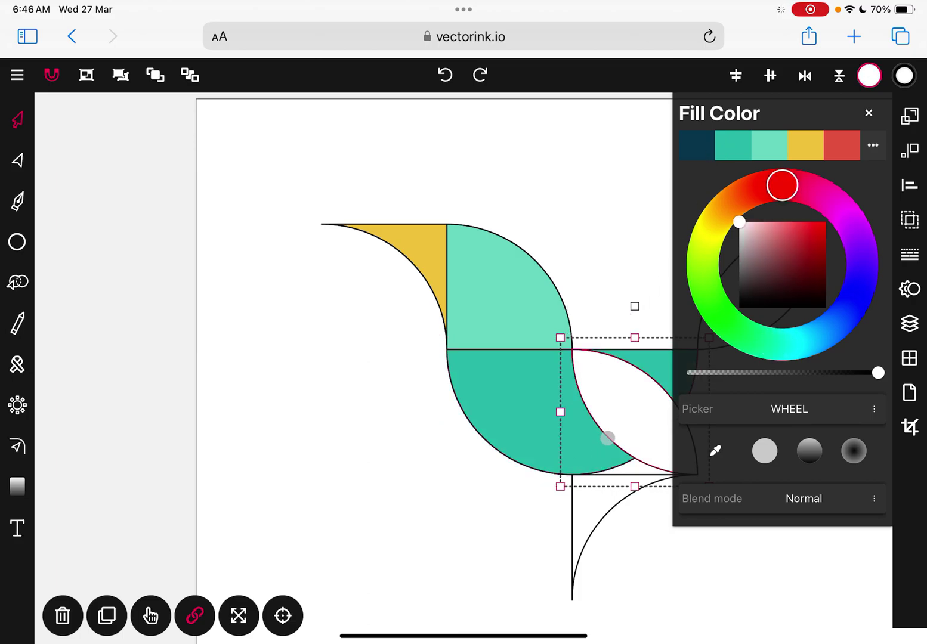
click(692, 152)
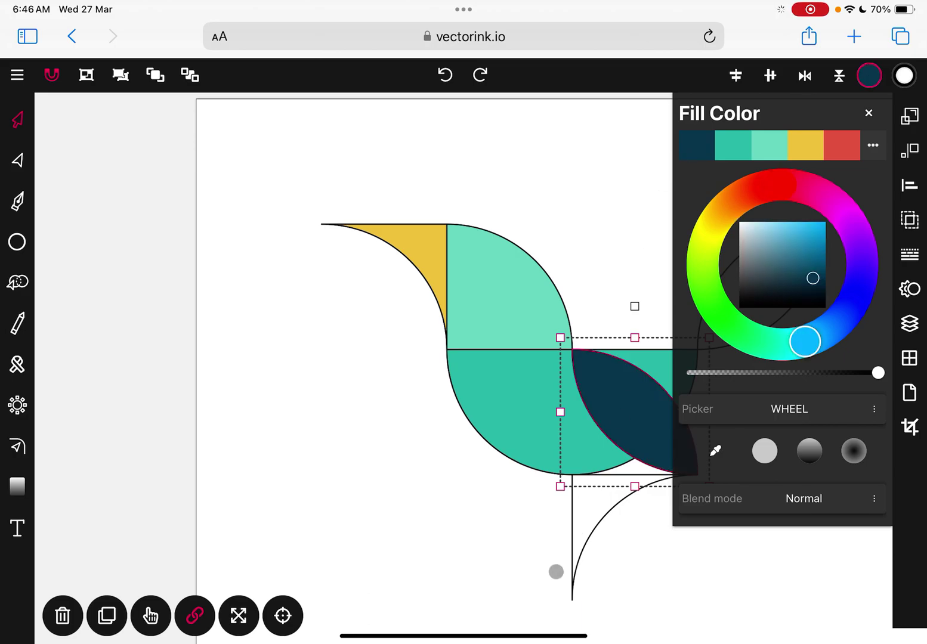
scroll(555, 572, right, 5)
scroll(556, 572, right, 3)
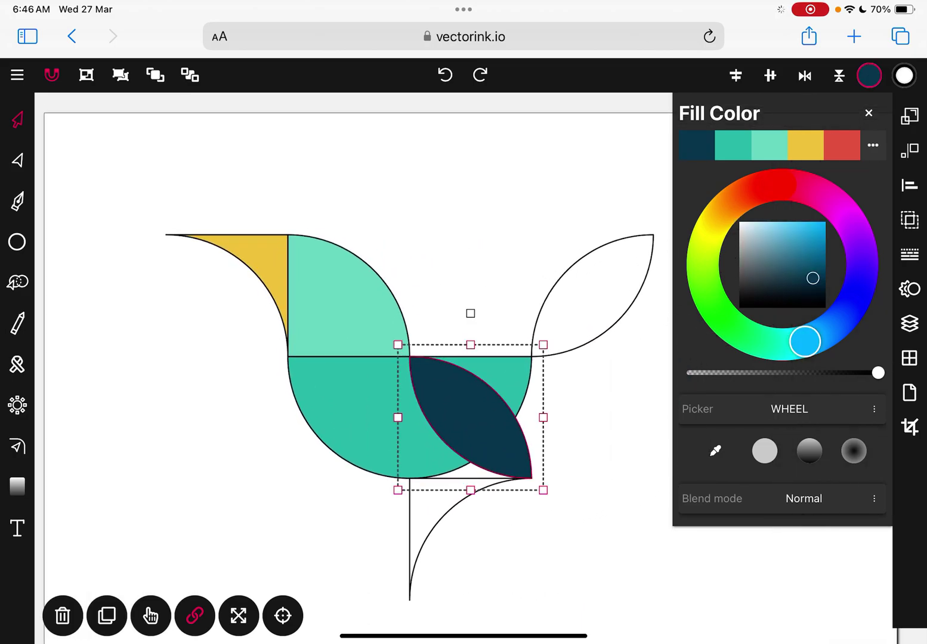
click(633, 274)
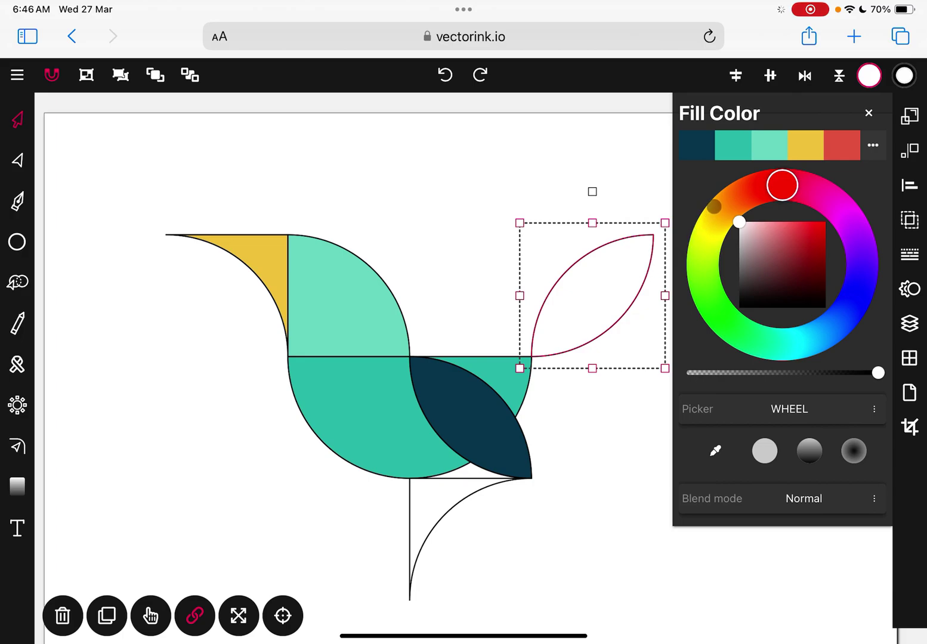
click(701, 157)
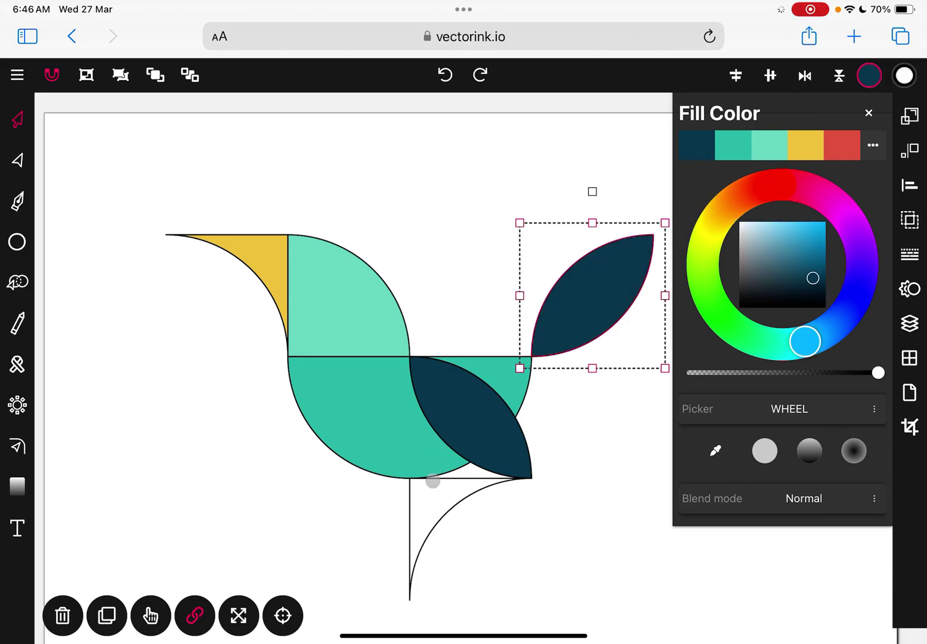
Fill the lower curved tail shape yellow and clear the selection
click(433, 482)
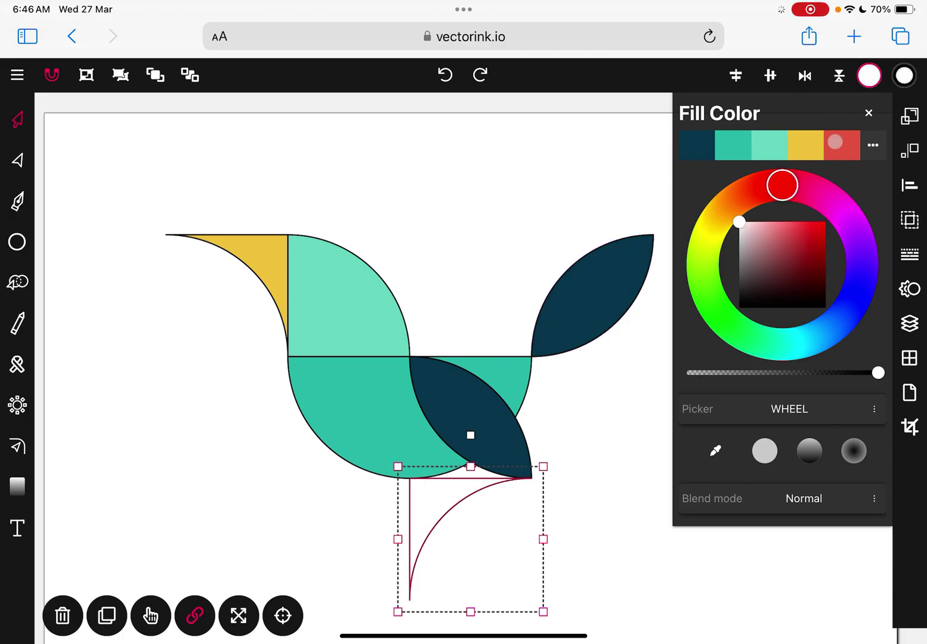
click(805, 151)
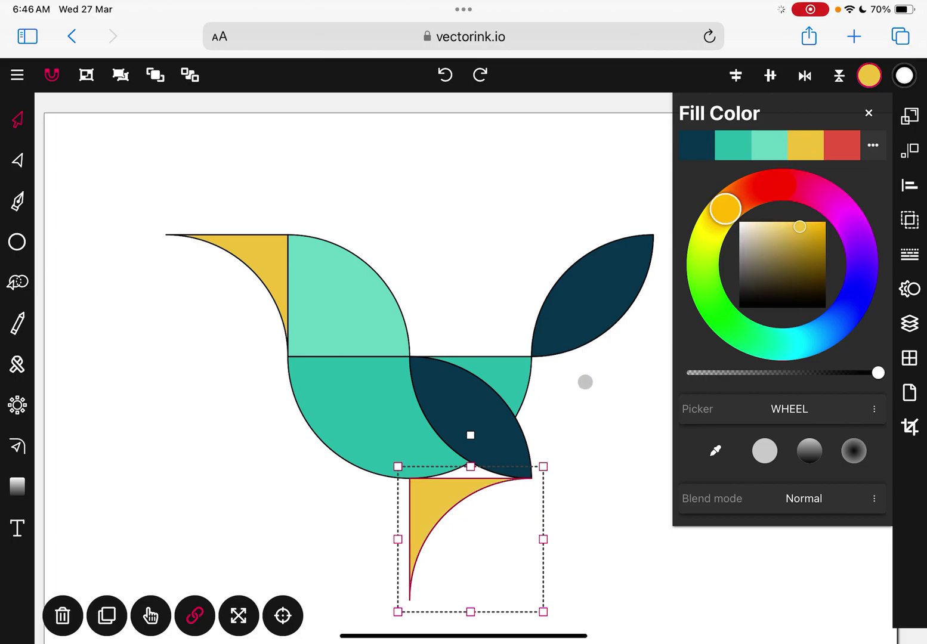
click(590, 390)
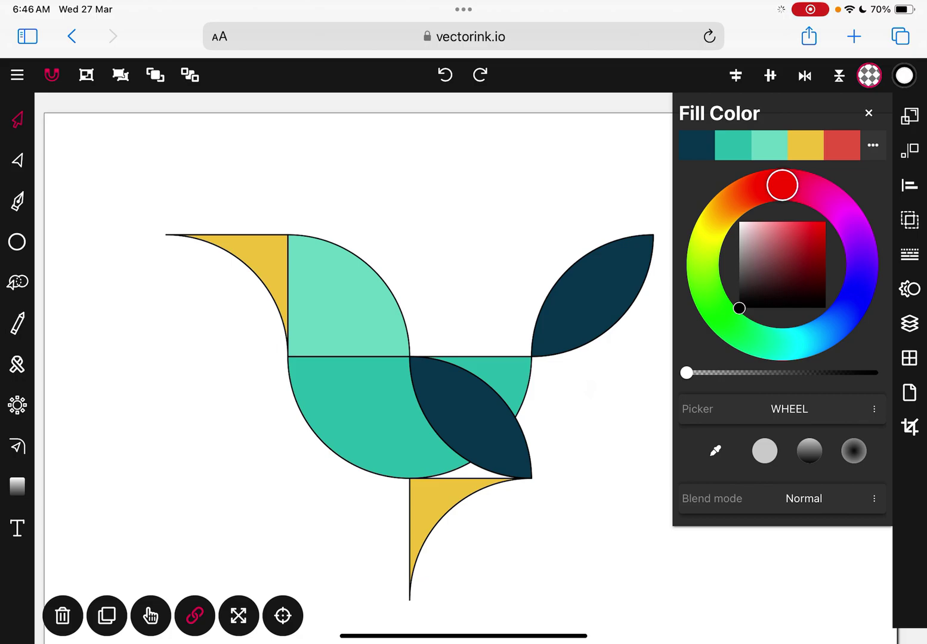
click(909, 115)
click(909, 116)
Select all the bird's shapes and set their stroke width to 0
scroll(463, 358, down, 3)
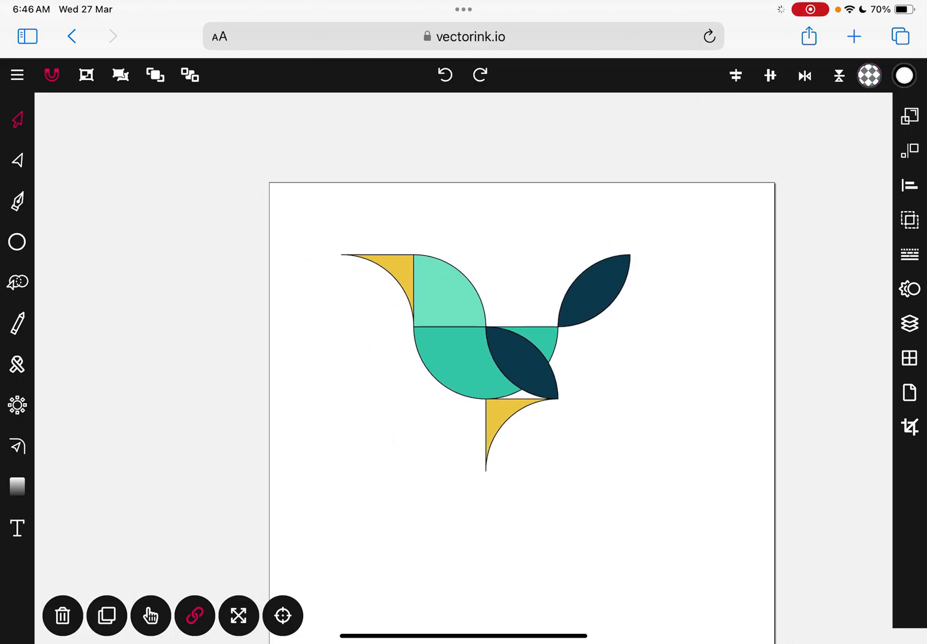
drag(272, 188, 670, 508)
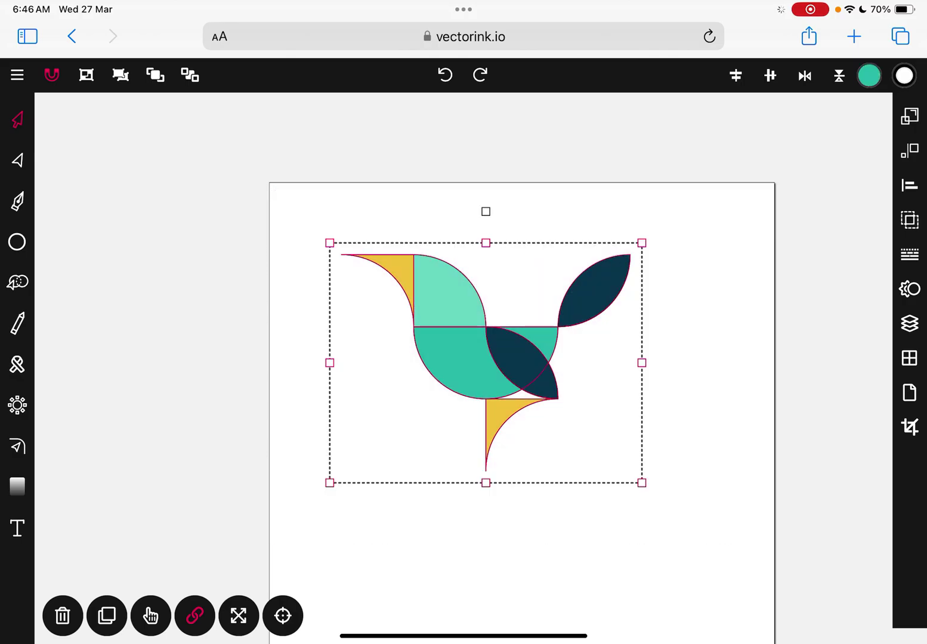
click(909, 255)
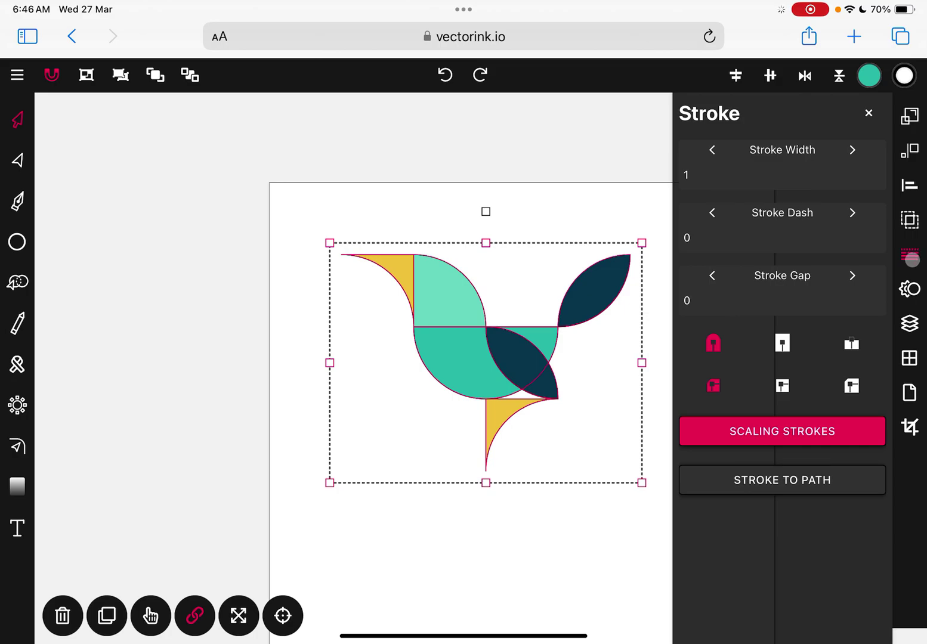
click(713, 152)
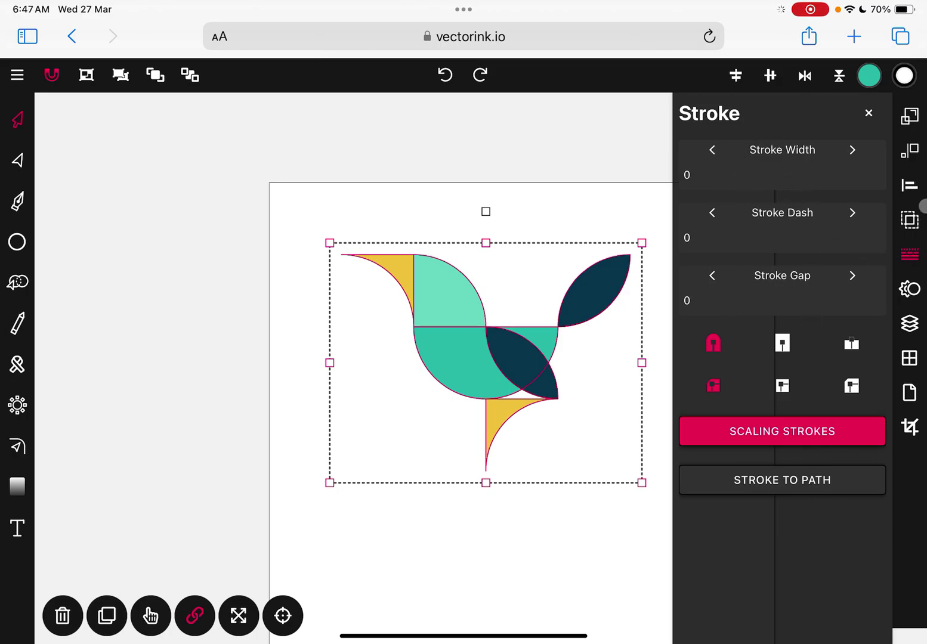
click(869, 113)
click(761, 429)
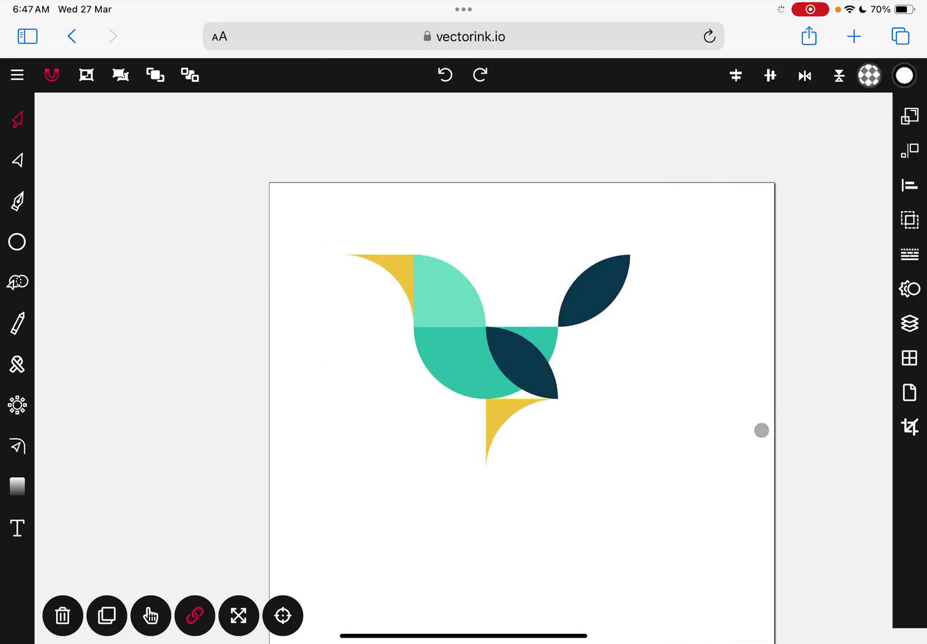
scroll(372, 303, up, 5)
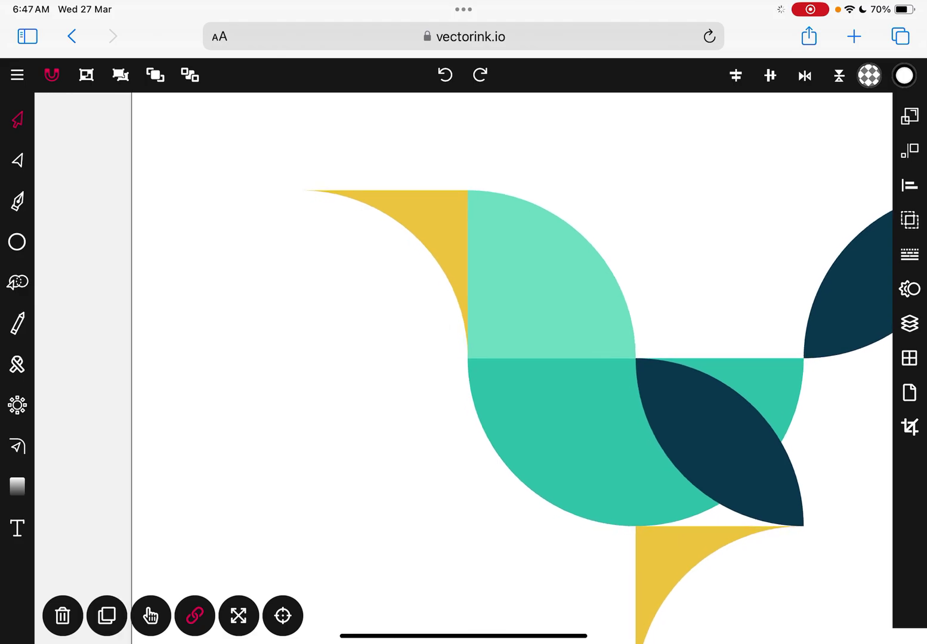
Draw a small centre-out circle on the light teal head
key(e)
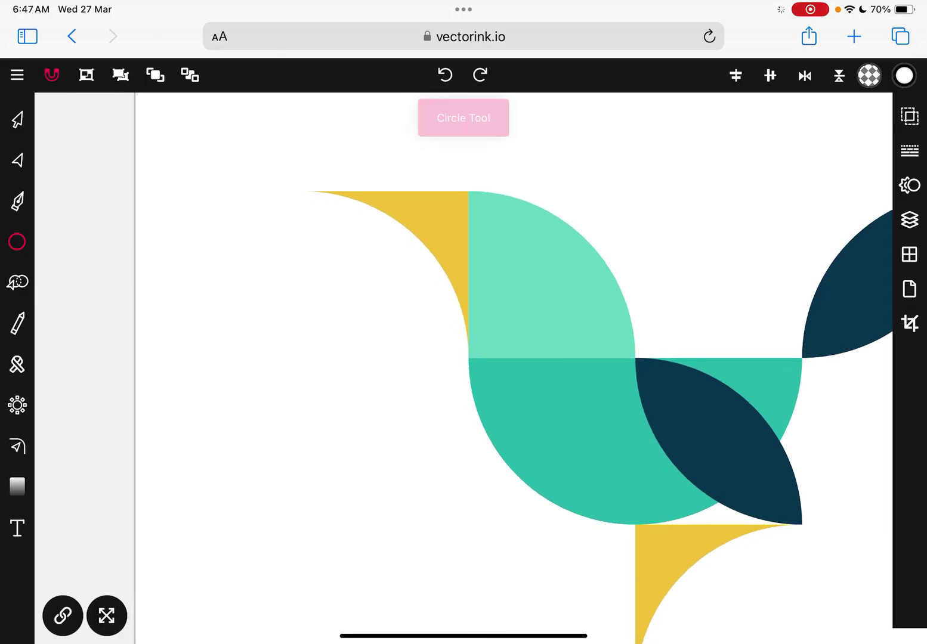
key(shift)
key(alt)
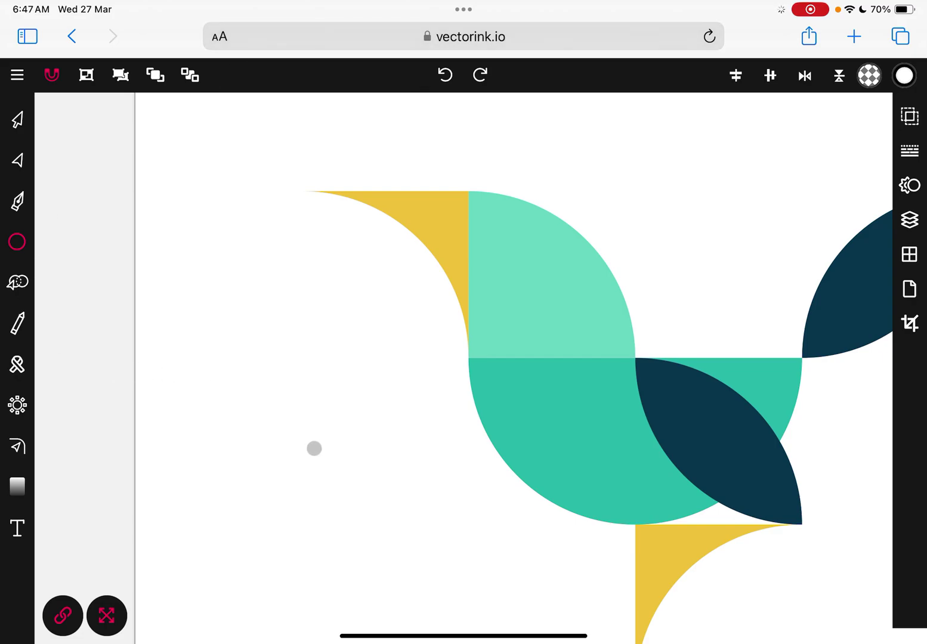
drag(518, 268, 532, 282)
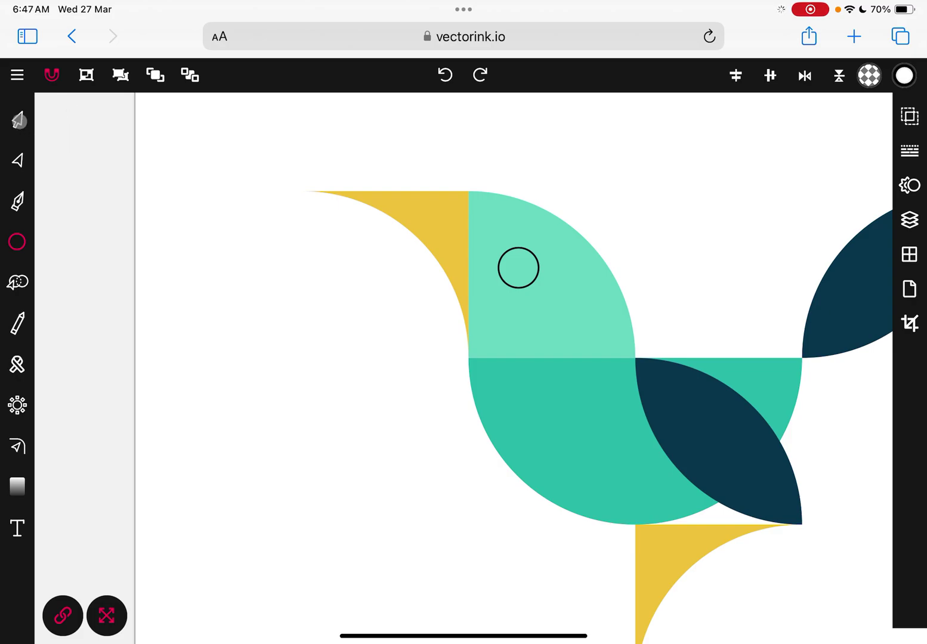
Set the new circle's width to 20 px in the Transform settings
click(22, 122)
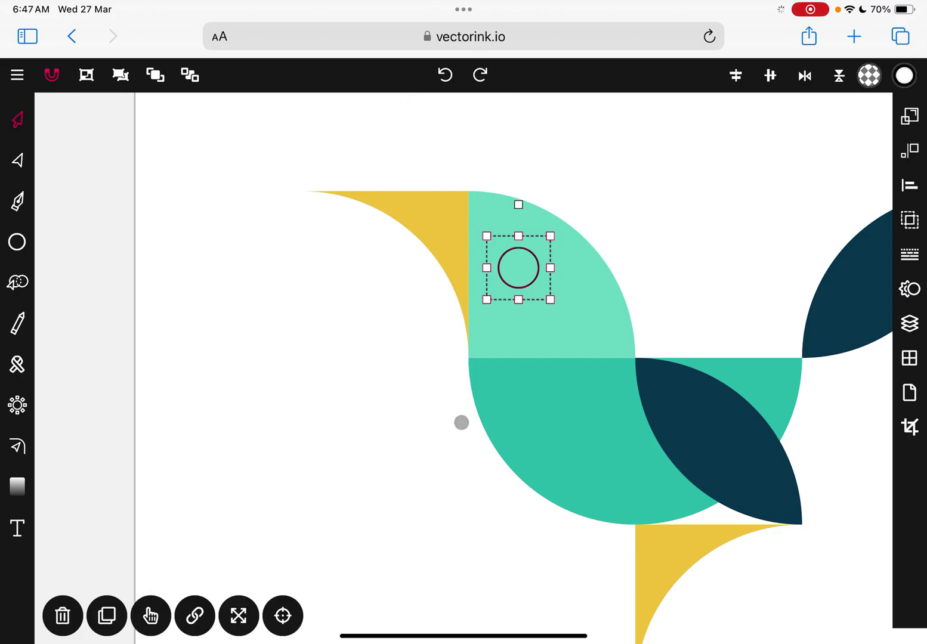
click(908, 116)
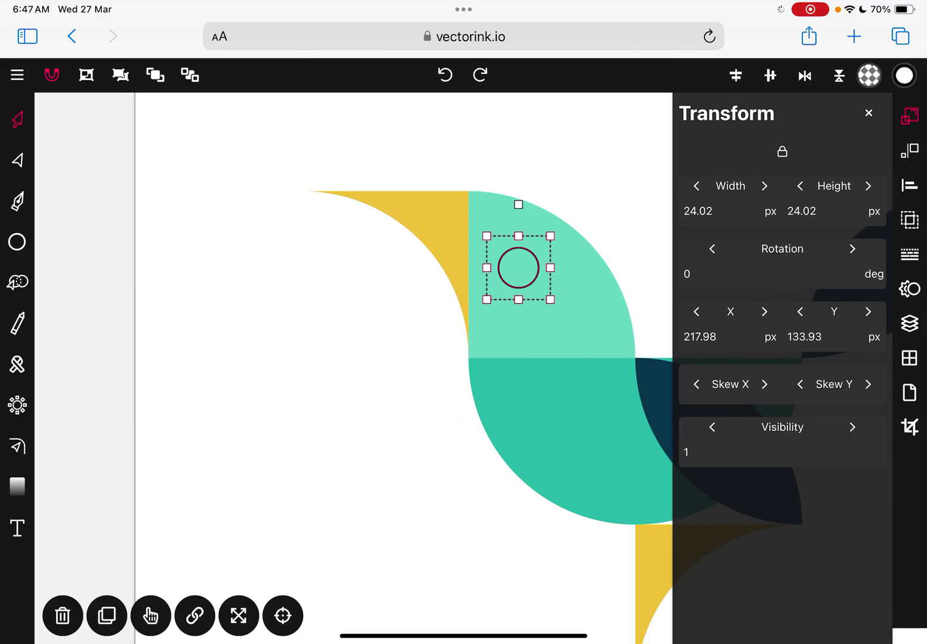
click(697, 211)
click(730, 280)
click(730, 398)
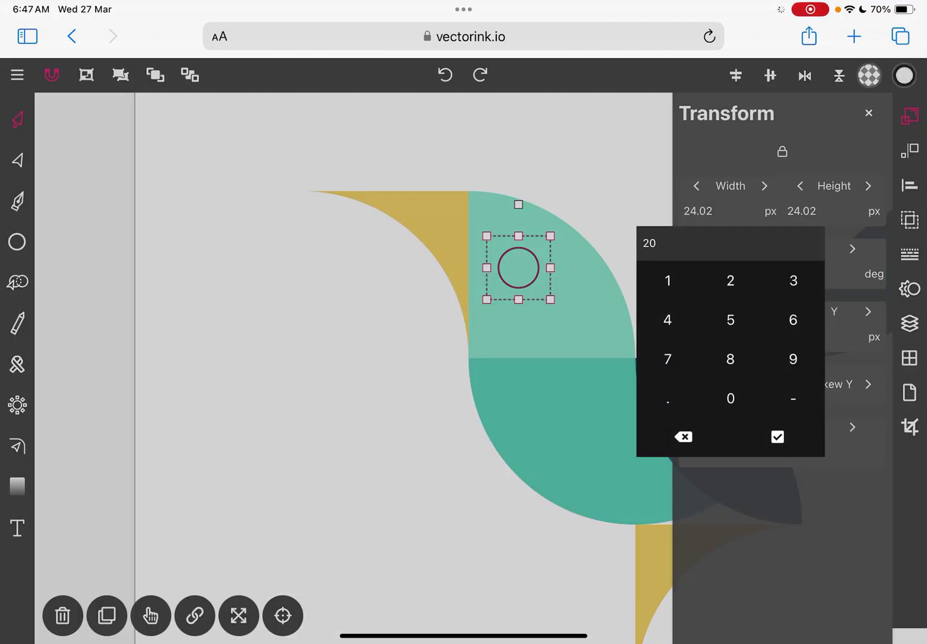
click(777, 436)
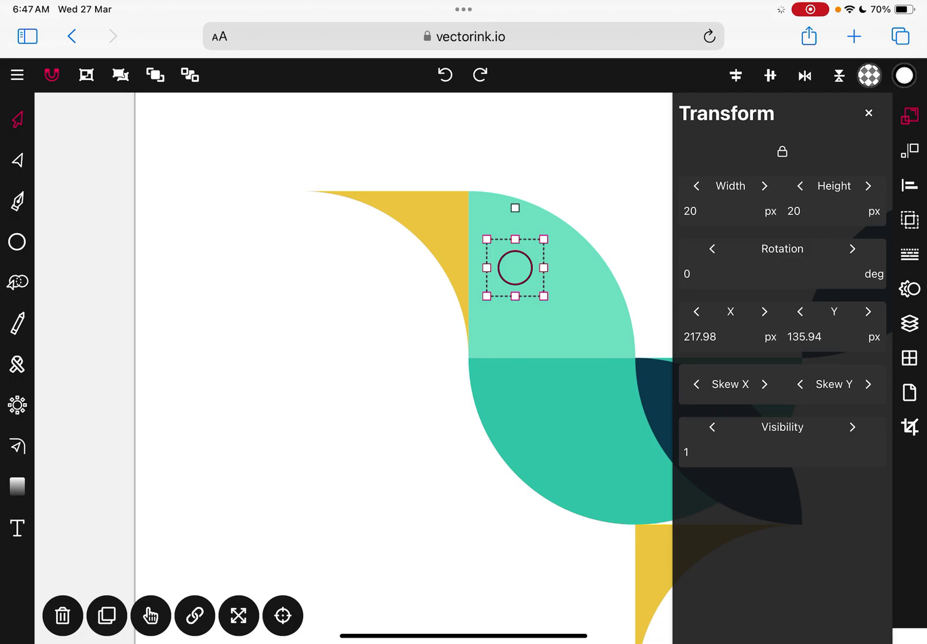
click(868, 113)
Move the 20 px circle into place inside the head as the eye
drag(515, 268, 551, 274)
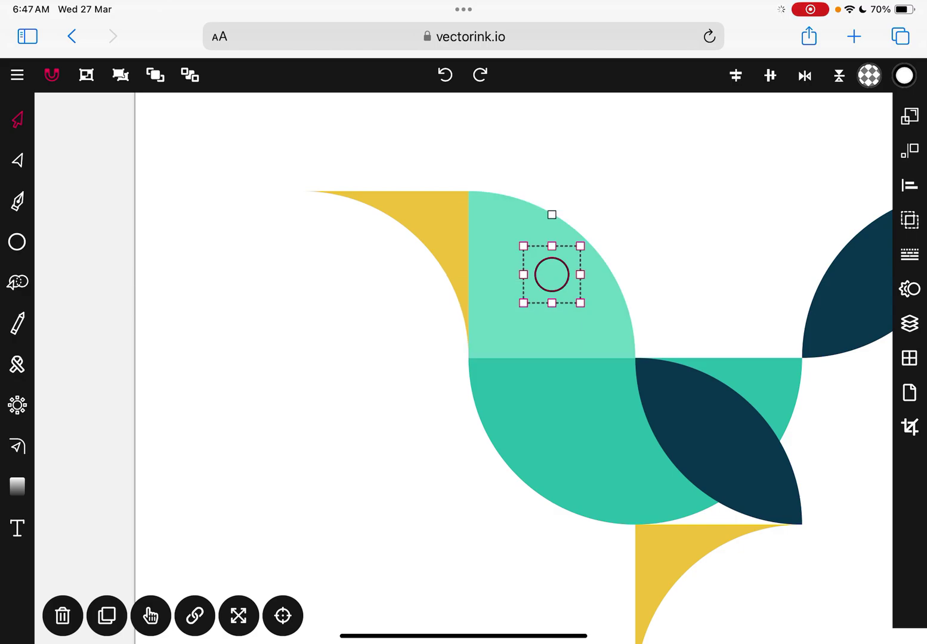
mouse_move(551, 274)
mouse_down()
mouse_move(535, 274)
mouse_move(551, 275)
mouse_up()
drag(552, 274, 535, 275)
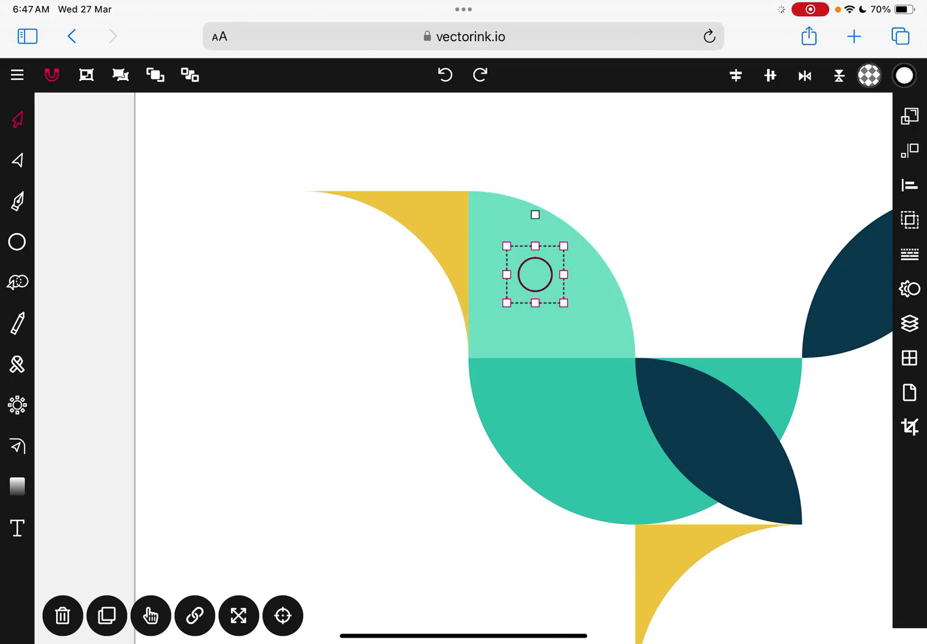
Fill the eye dark navy with stroke width 0, then select the whole bird
click(869, 74)
click(696, 145)
click(908, 254)
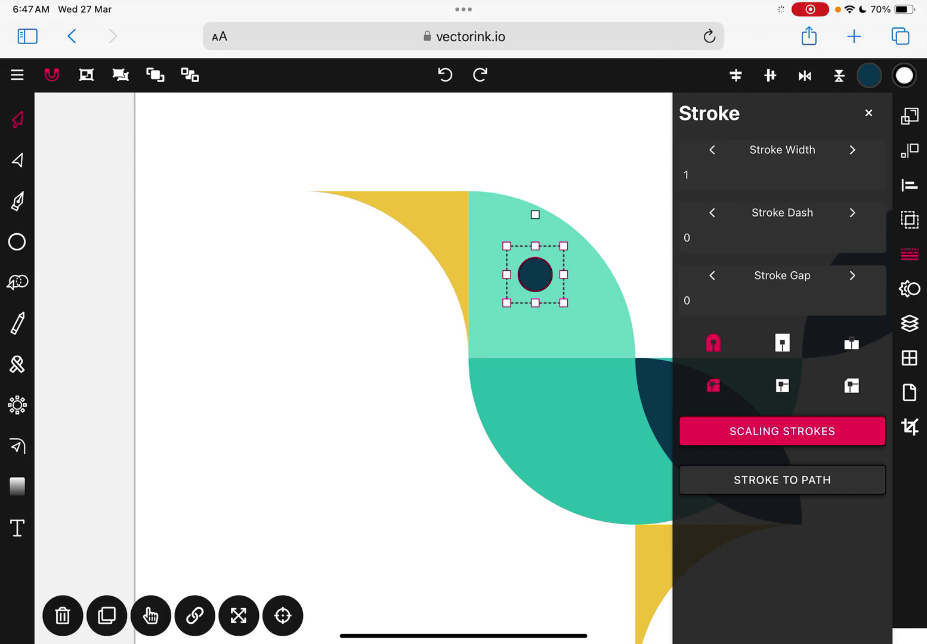
click(711, 149)
click(868, 113)
click(298, 417)
scroll(477, 358, down, 5)
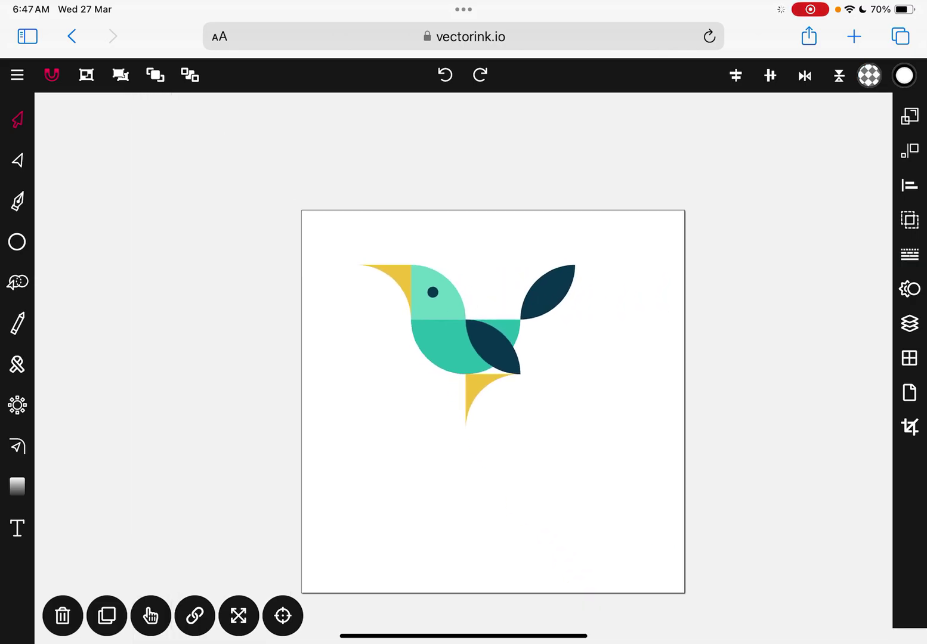
drag(324, 226, 676, 550)
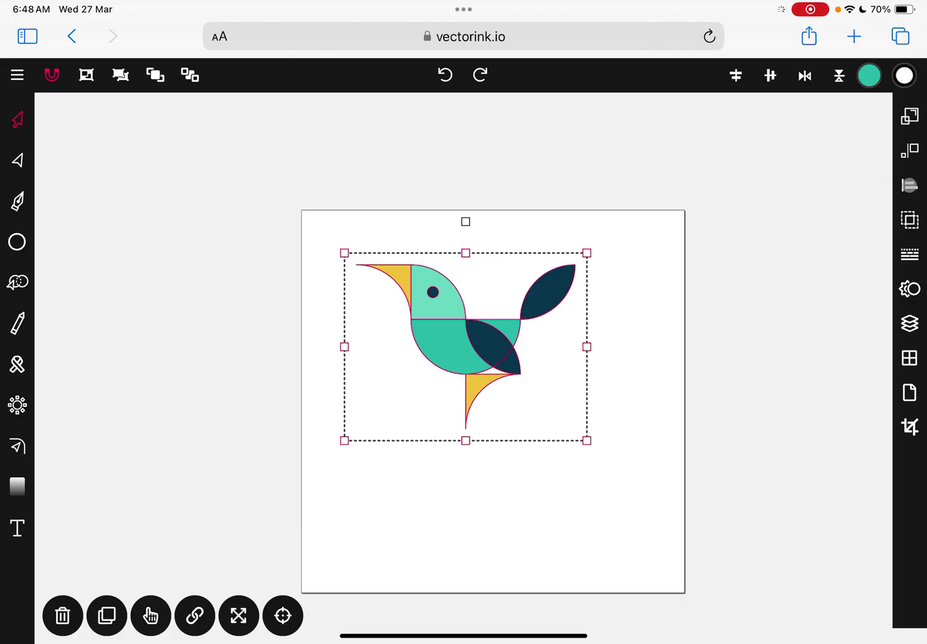
Centre the bird horizontally and vertically on the page, then deselect it
click(908, 184)
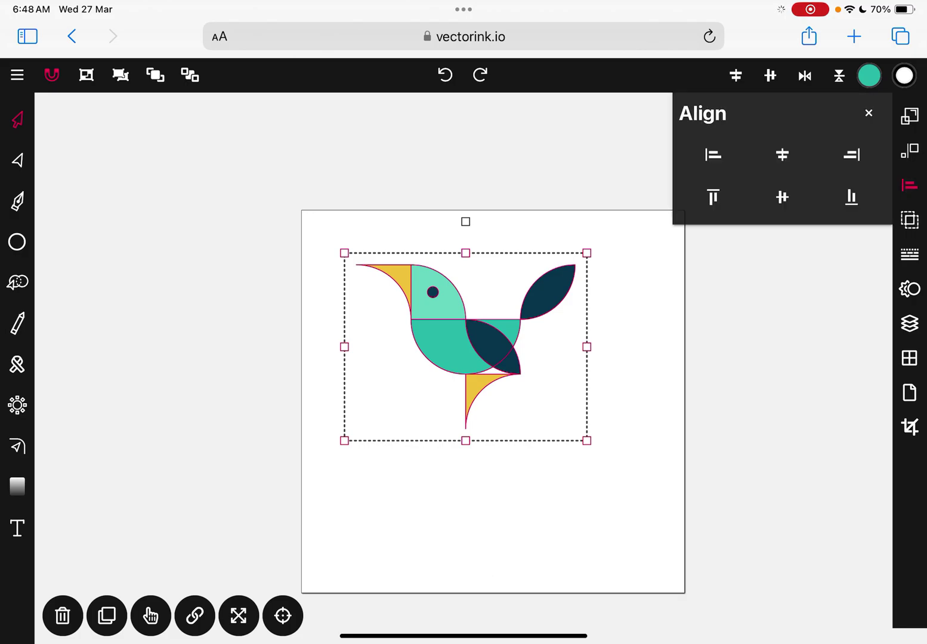
click(782, 155)
click(782, 197)
key(Escape)
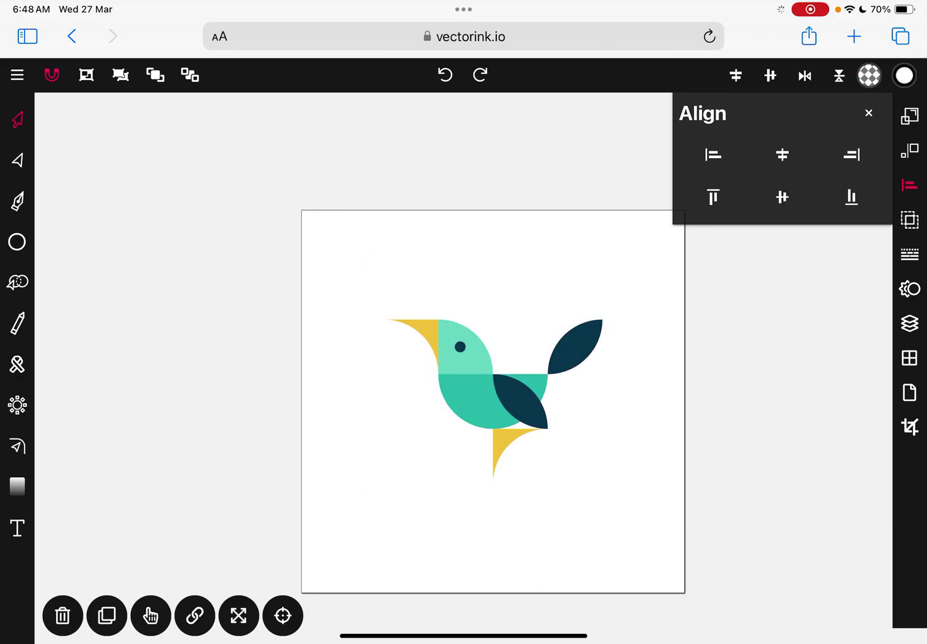
click(869, 112)
scroll(477, 393, up, 2)
scroll(477, 394, up, 3)
scroll(465, 394, up, 3)
scroll(459, 393, up, 2)
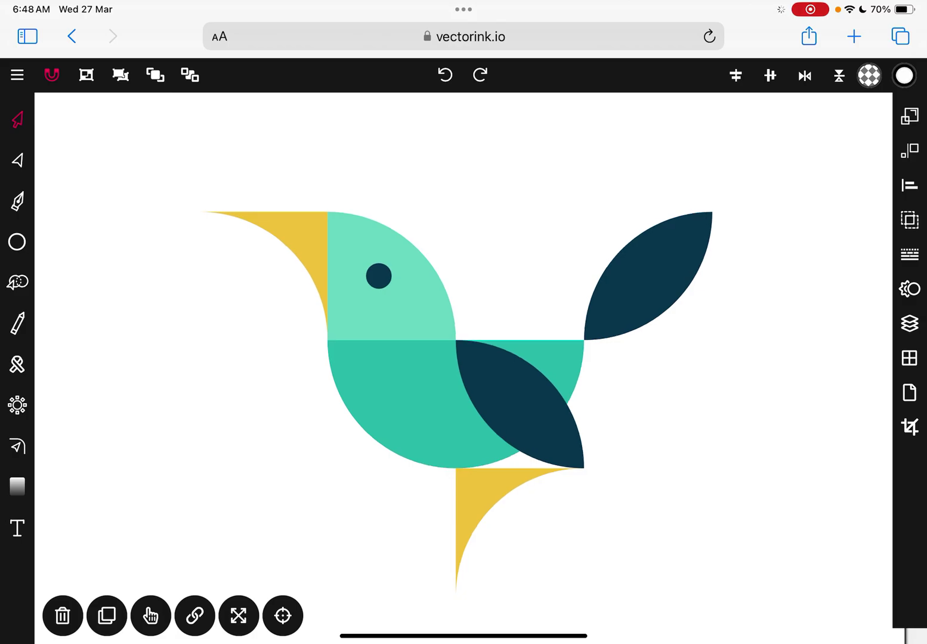